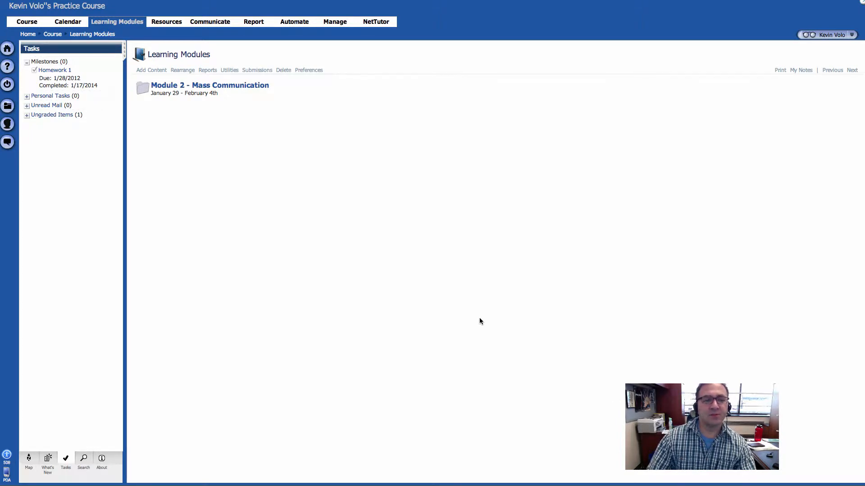
- Start creating a new rubric from scratch in the course's Rubric Manager
left_click(332, 25)
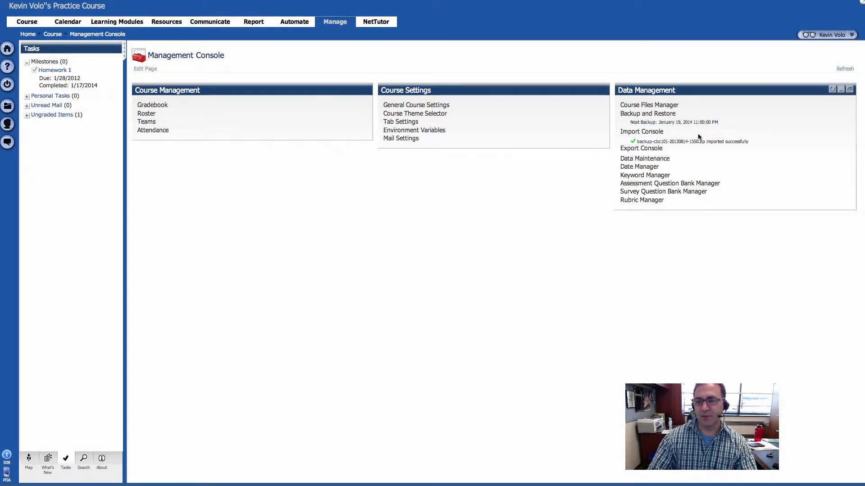
left_click(632, 201)
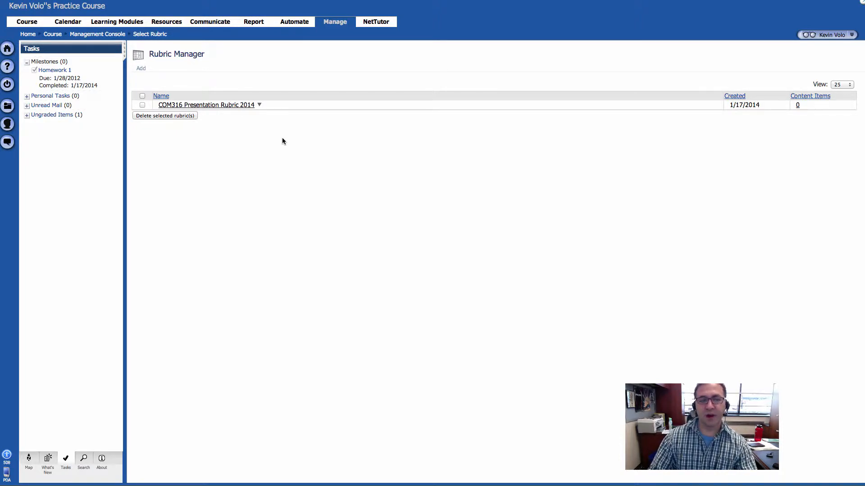
left_click(141, 70)
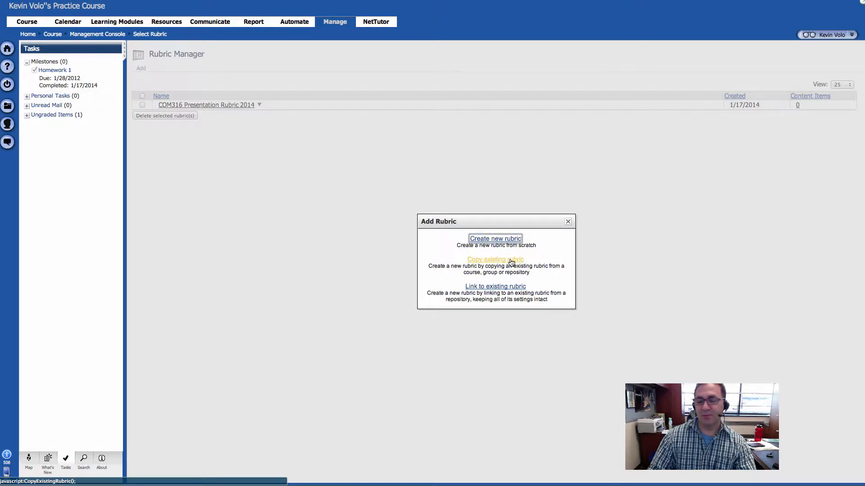
left_click(478, 242)
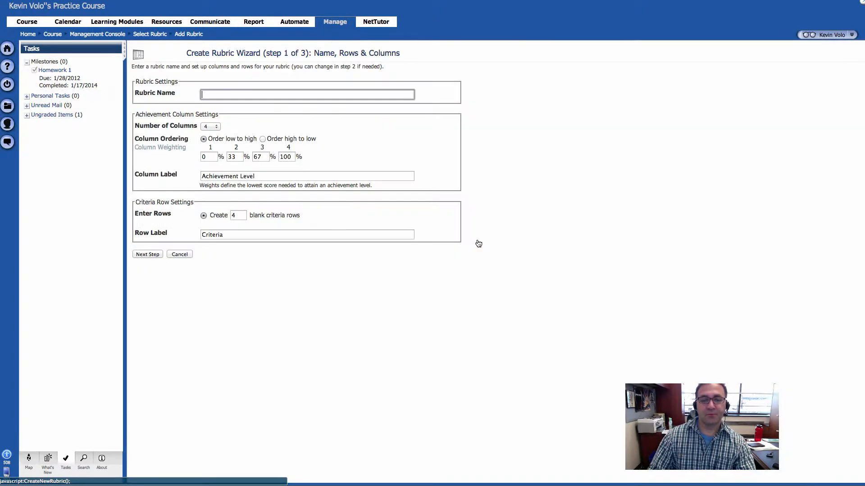
- Name the new rubric "This Is A Test Rubric"
left_click(286, 95)
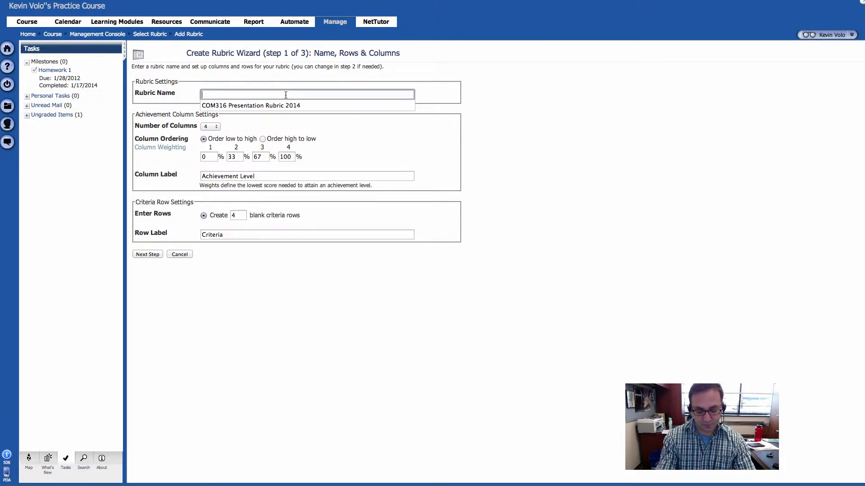
type("Thsi")
key("BackSpace")
key("BackSpace")
type("is ")
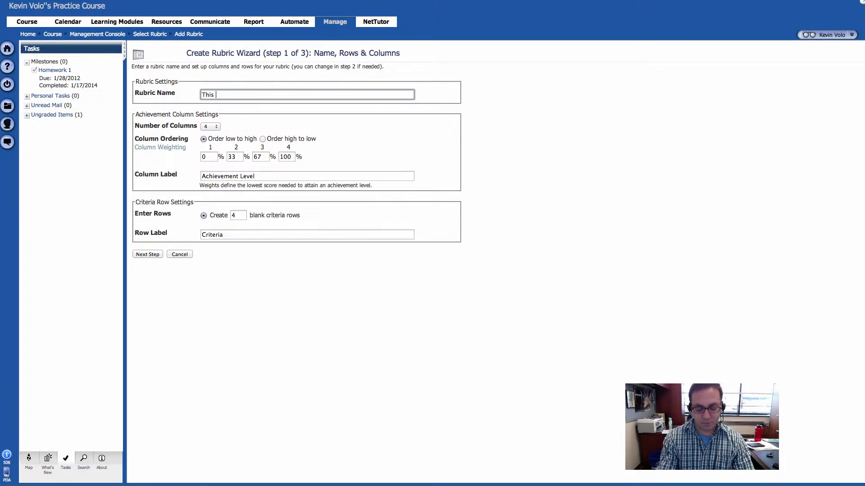
type("Is A Te")
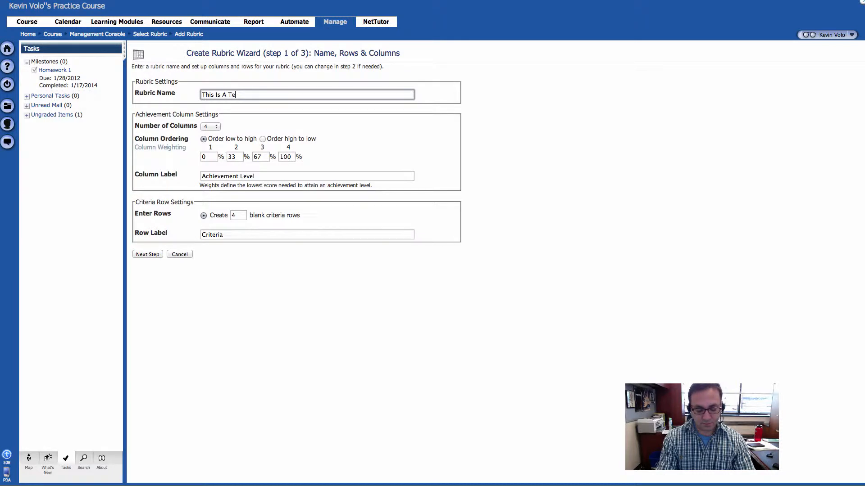
type("st Rubric")
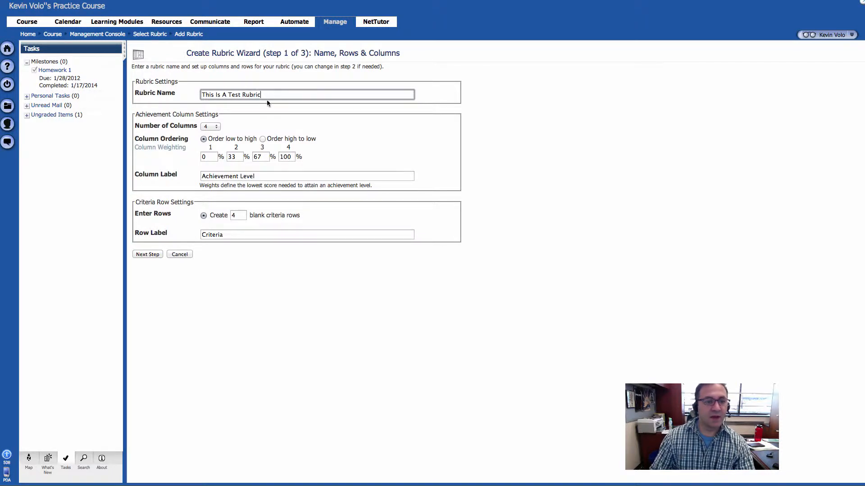
- Set the weighting of the first achievement column to 10%
left_click(174, 126)
left_click_drag(137, 114, 207, 114)
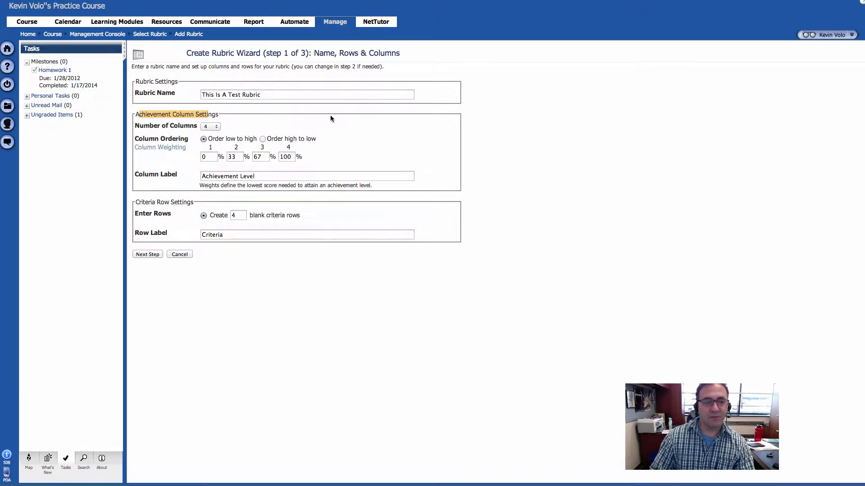
left_click_drag(134, 126, 219, 129)
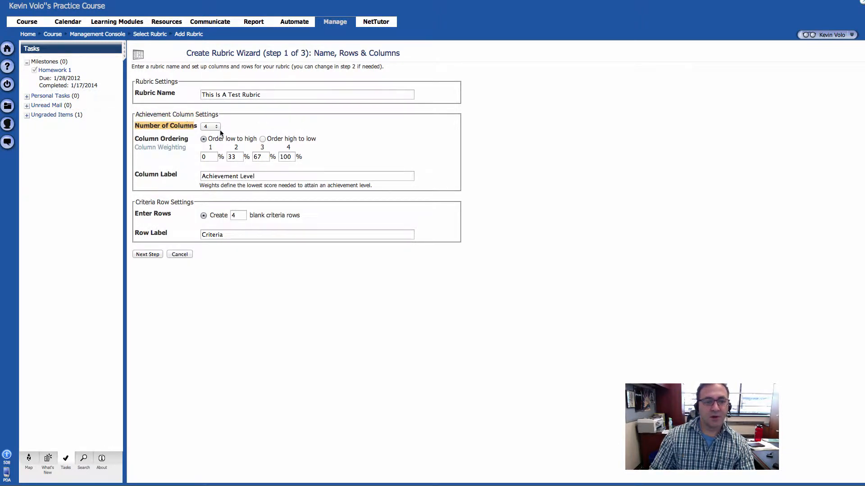
left_click(204, 159)
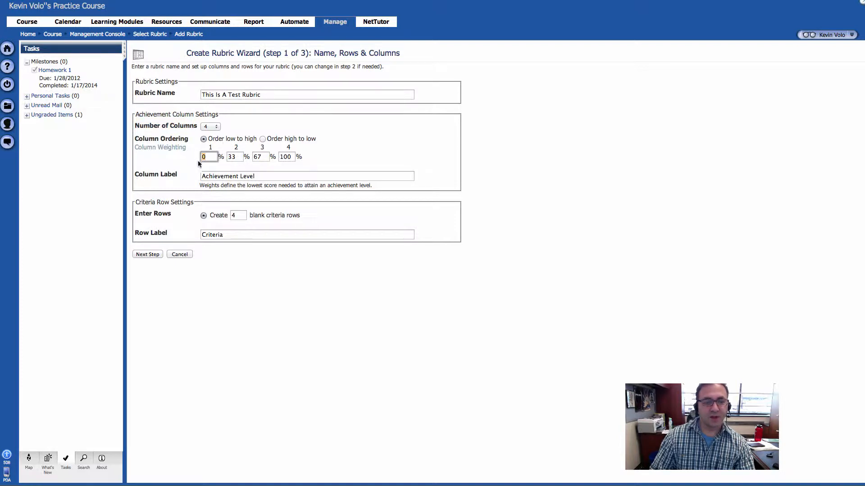
type("1")
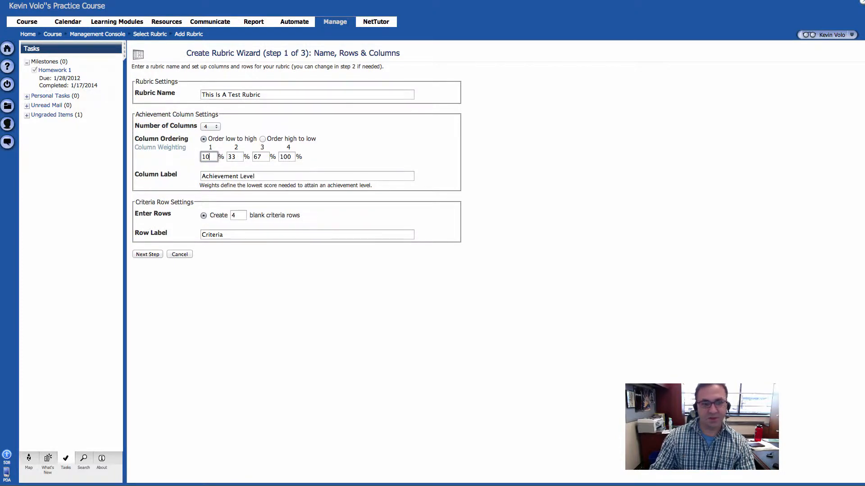
left_click(236, 158)
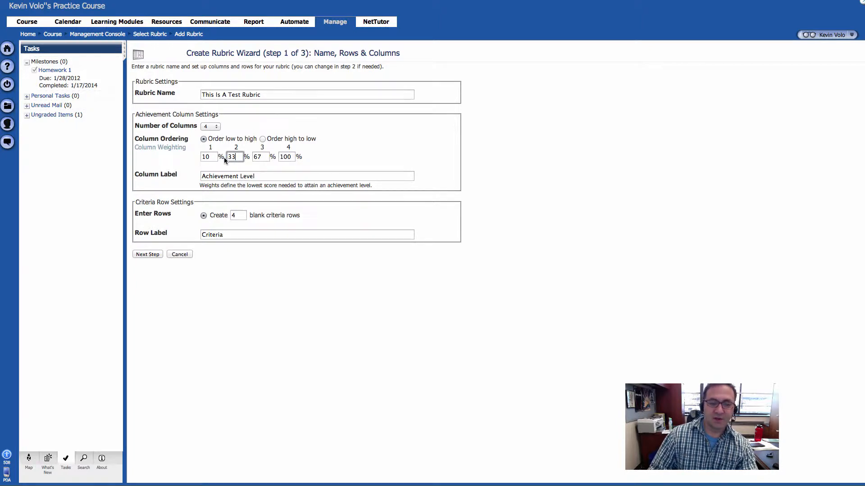
double_click(168, 174)
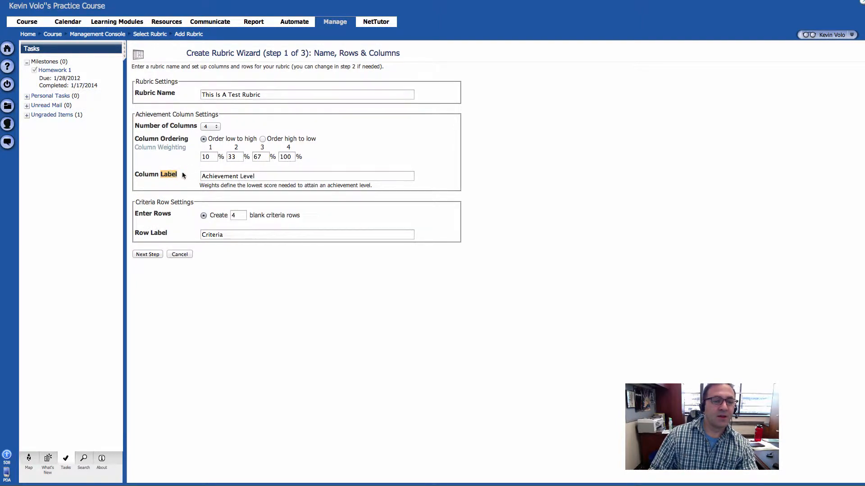
left_click(215, 176)
left_click_drag(209, 176, 261, 176)
left_click(266, 176)
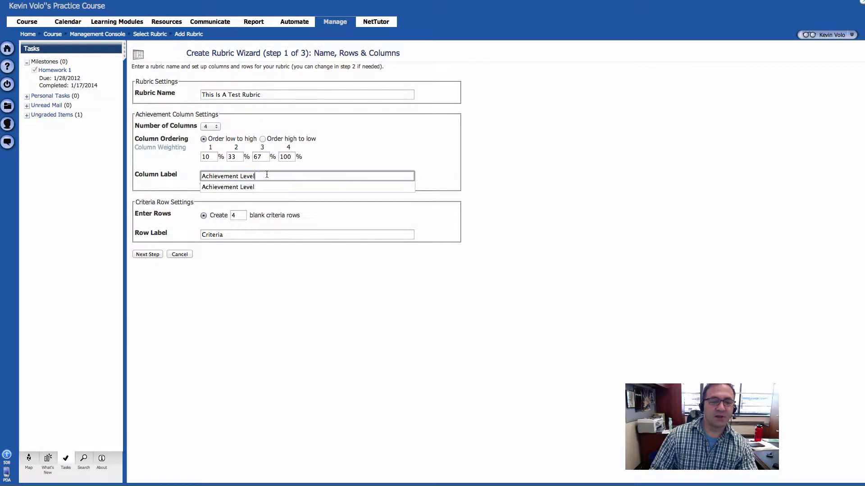
left_click(174, 171)
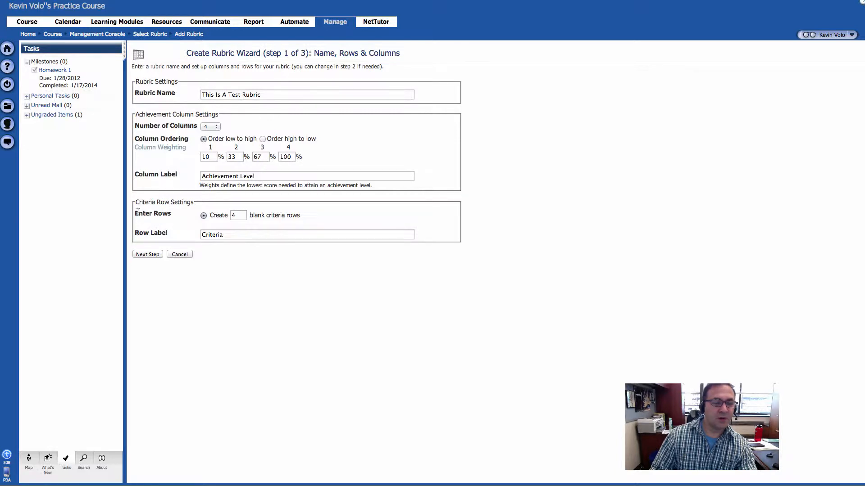
left_click_drag(139, 213, 166, 212)
left_click(171, 213)
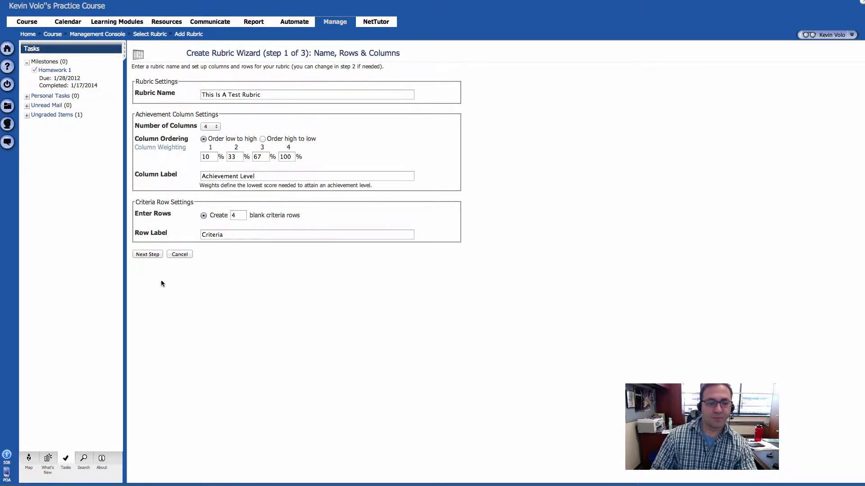
- Continue to the wizard's second step and change Criteria 1 to "Presentation Skills" with a 10% weighting
left_click(147, 255)
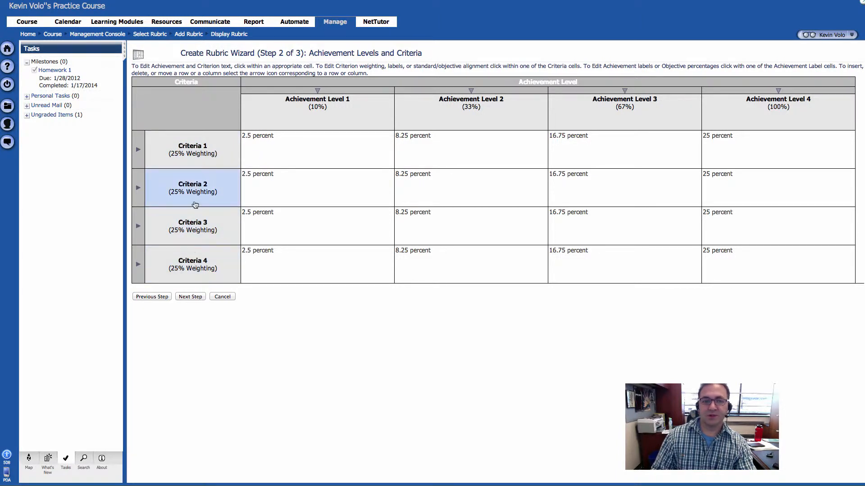
left_click(192, 150)
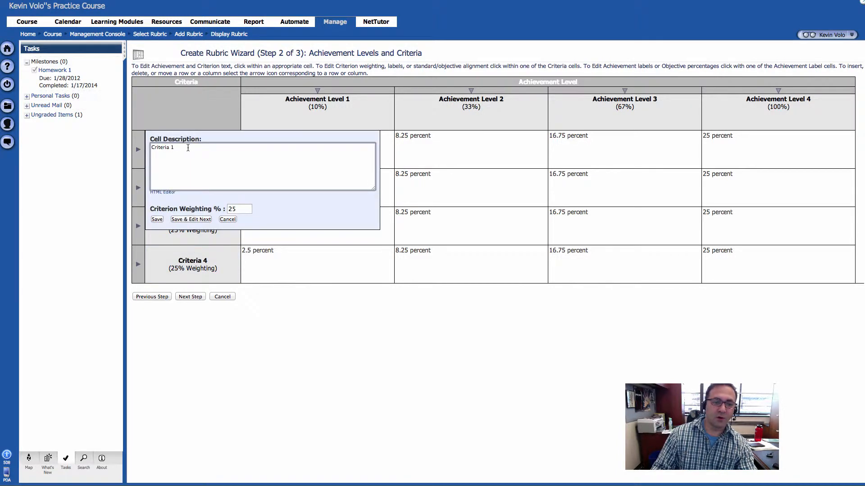
left_click_drag(188, 147, 147, 146)
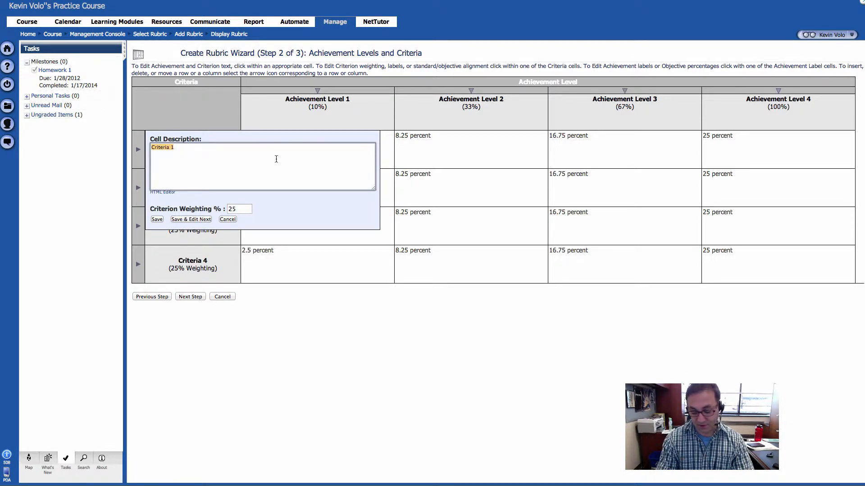
type("Presentation")
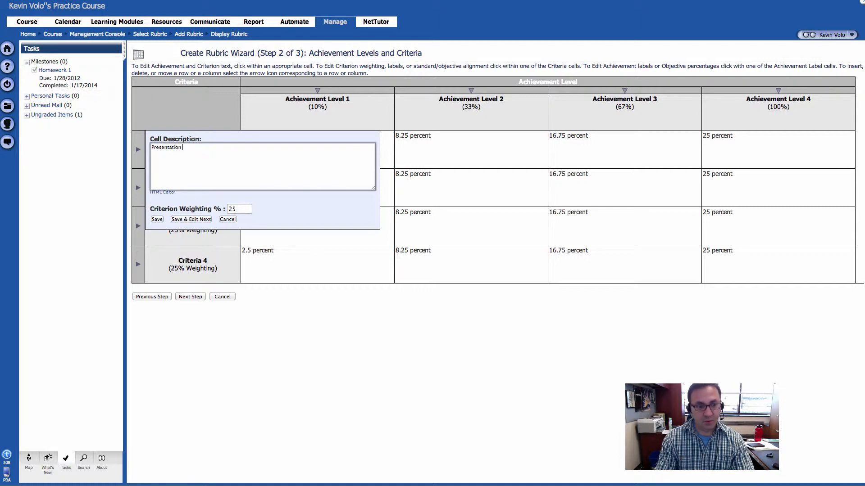
type(" Skills")
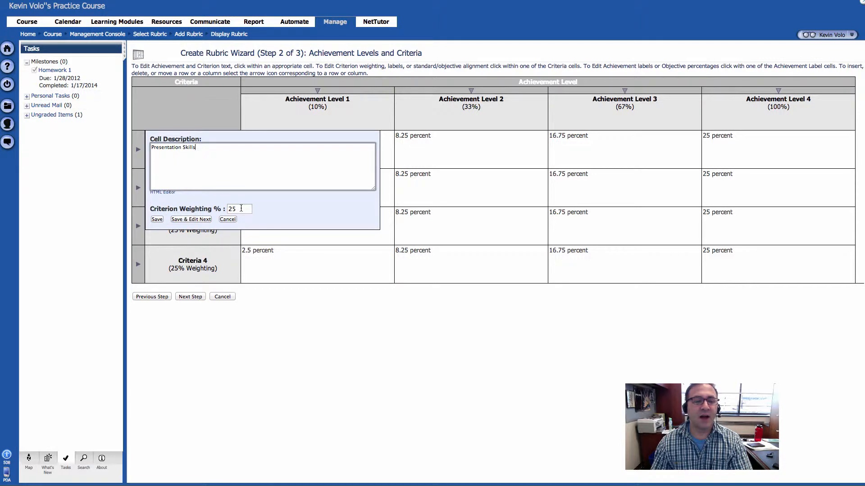
double_click(241, 208)
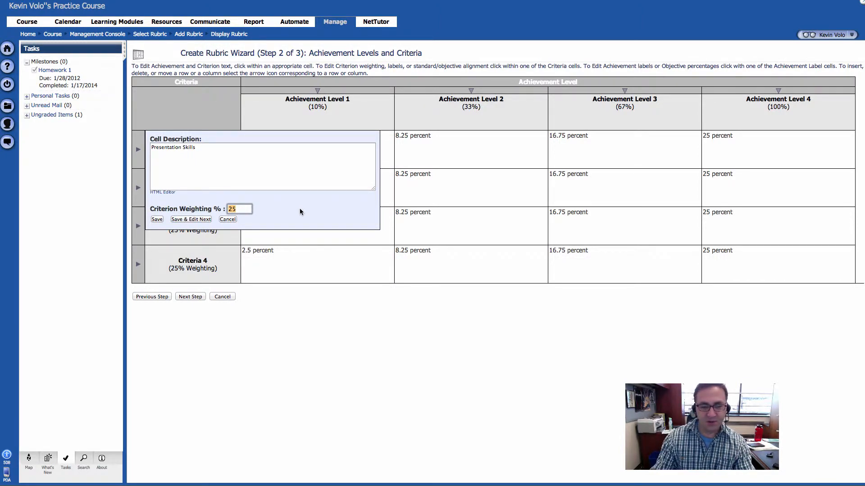
type("10")
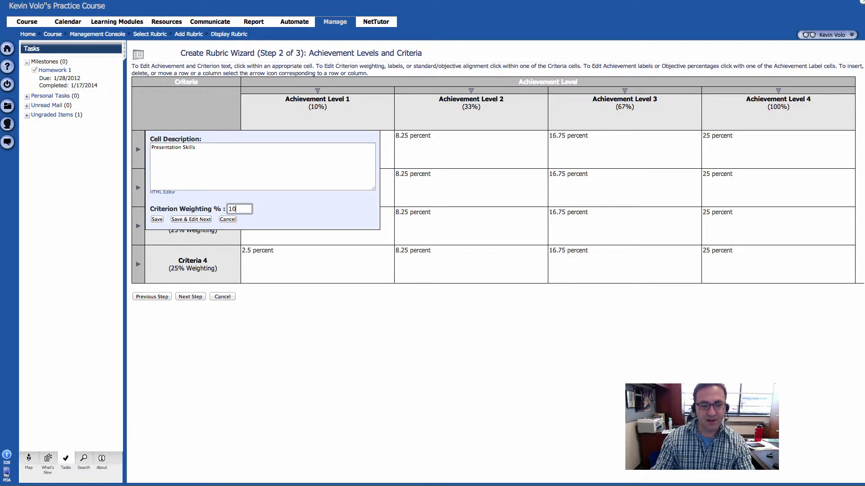
left_click(158, 220)
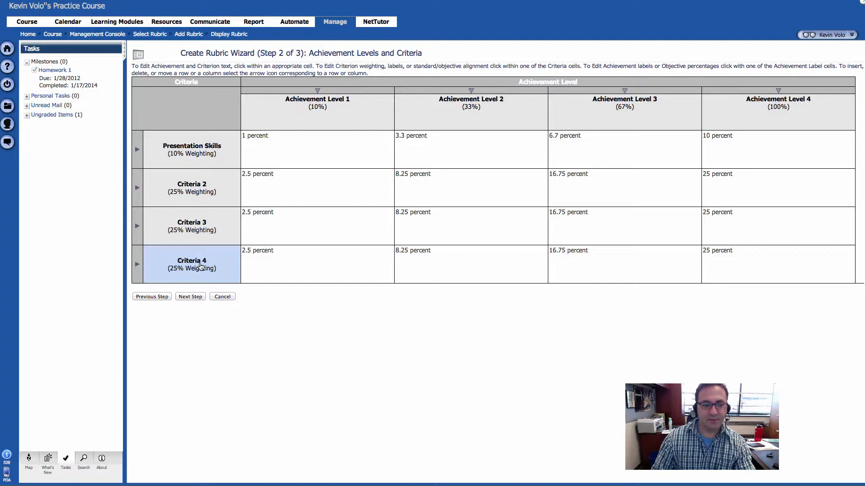
- Change Criteria 2 to "Content" with a 35% weighting and save the cell
left_click(194, 189)
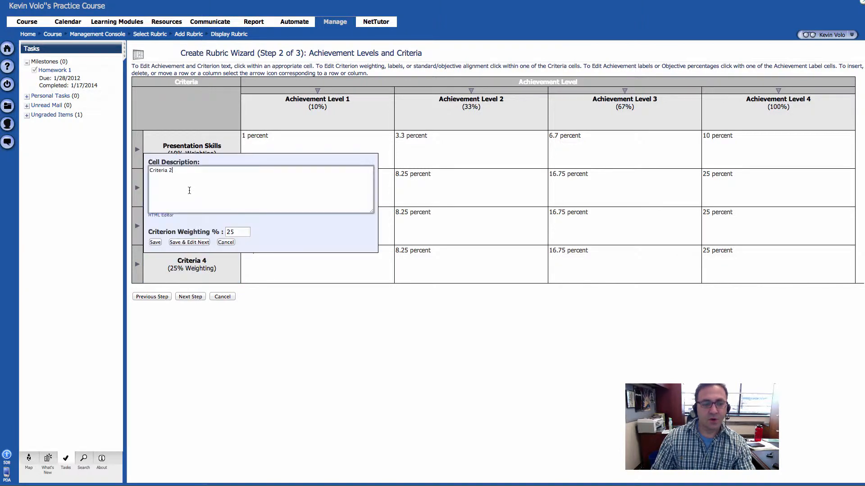
left_click_drag(172, 170, 145, 171)
type("Content")
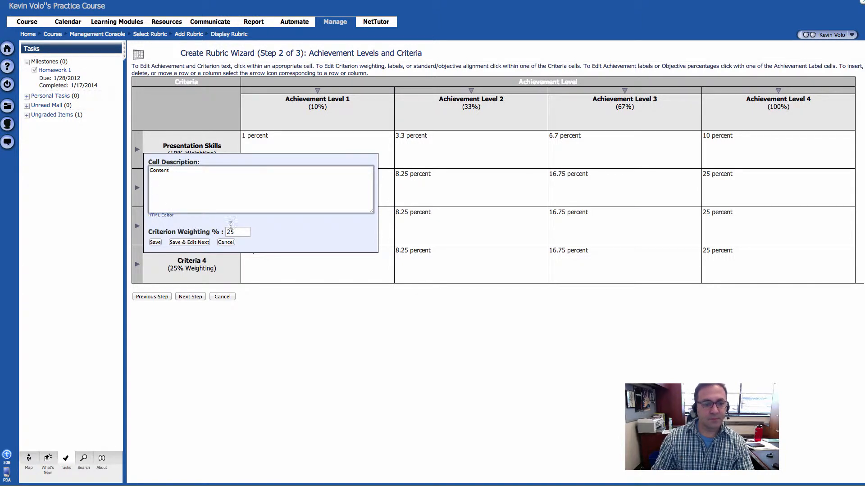
left_click(230, 231)
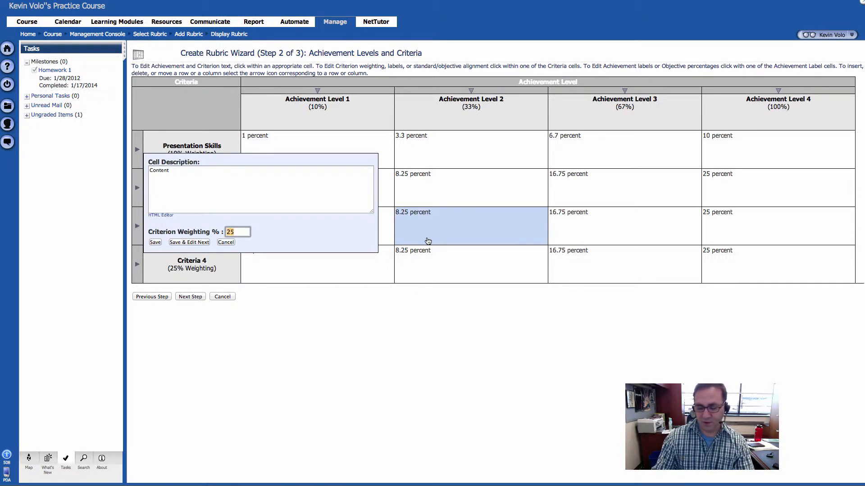
type("35")
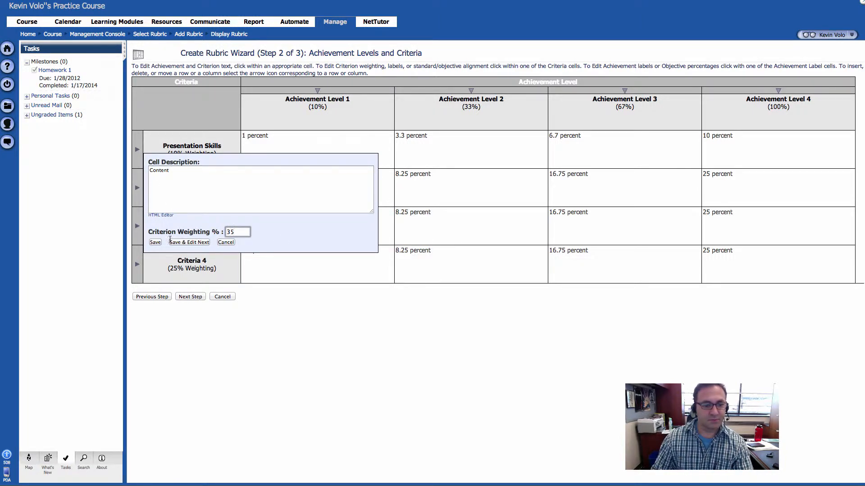
left_click(156, 243)
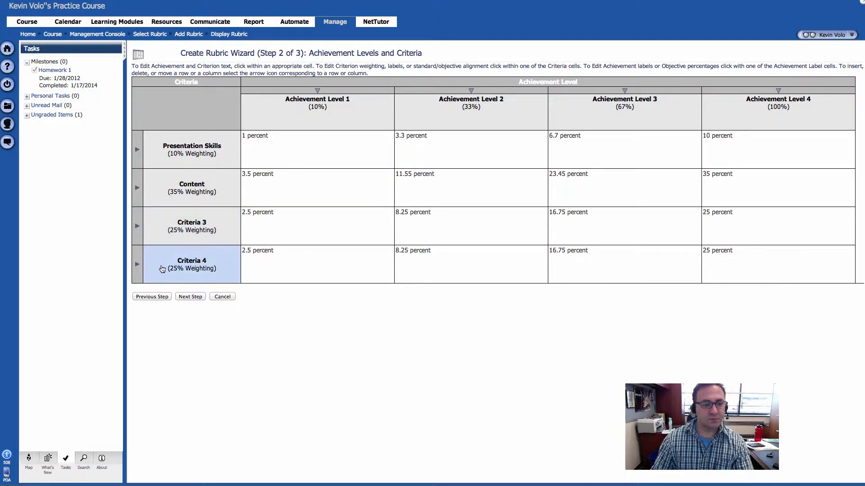
- Change Criteria 3 to "Use of Media" with a 30% weighting and save the cell
left_click(196, 232)
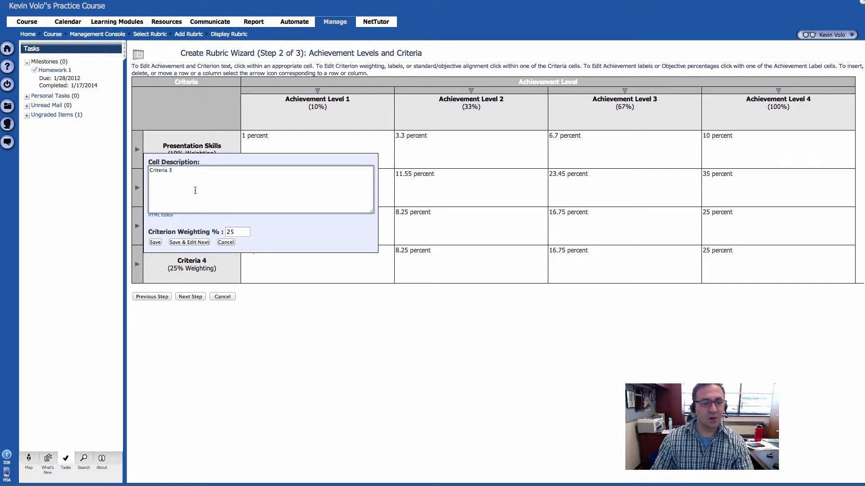
left_click_drag(195, 190, 135, 168)
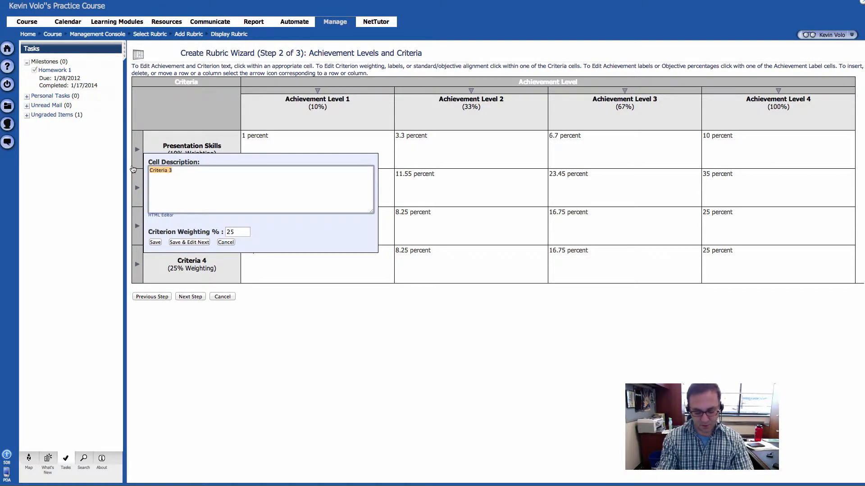
type("Use of Media")
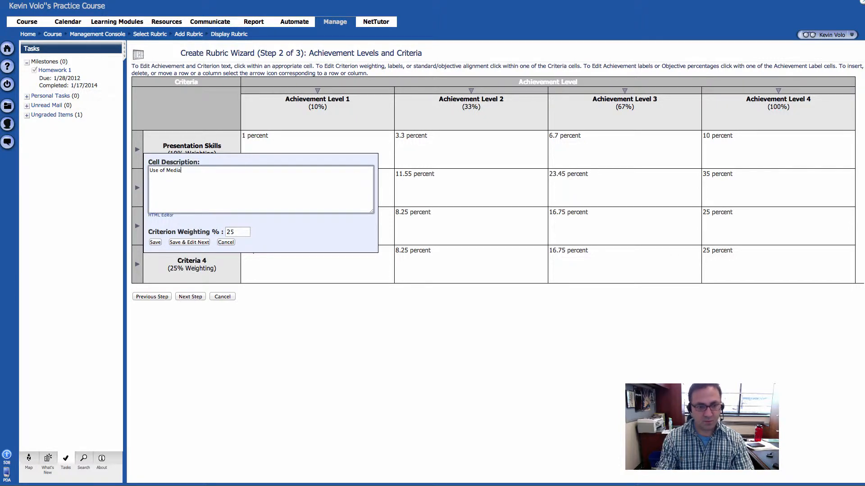
left_click(244, 233)
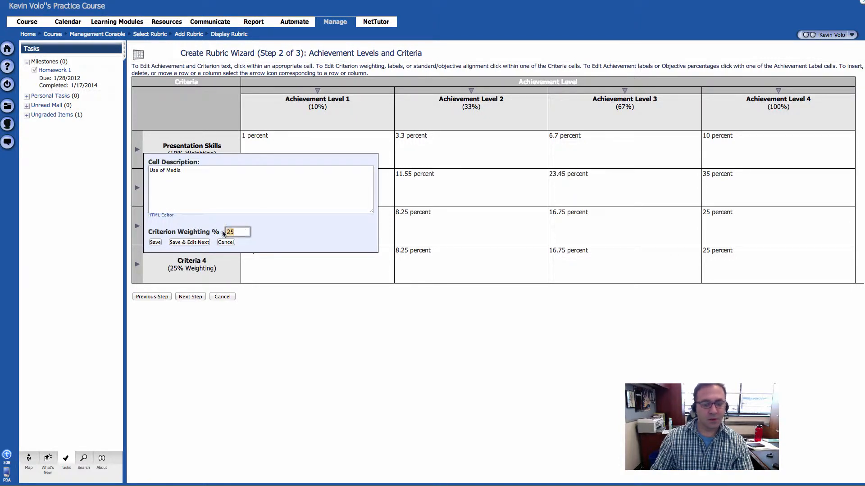
key("BackSpace")
key("BackSpace")
type("30")
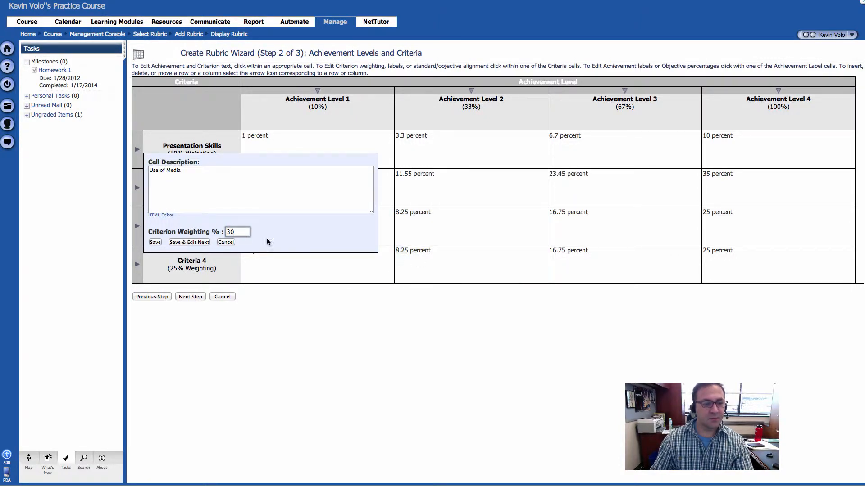
left_click(154, 243)
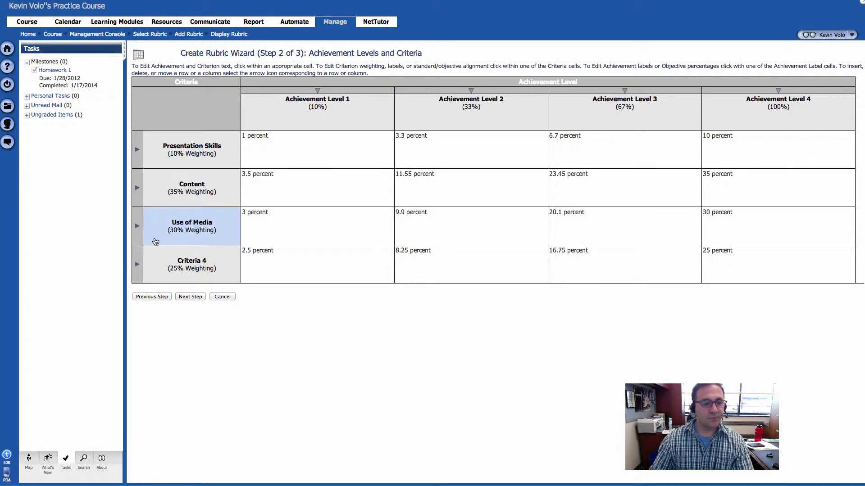
- Change Criteria 4 to "Organization" with a 30% weighting and save the cell
left_click(195, 265)
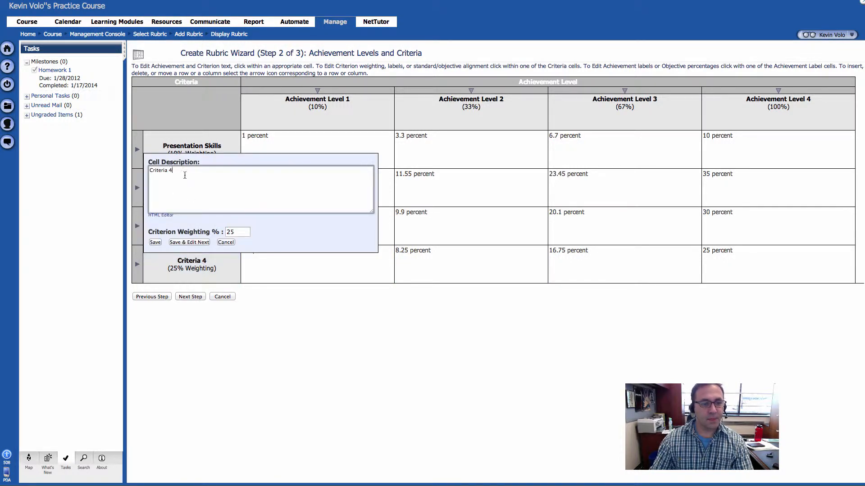
left_click_drag(184, 175, 136, 173)
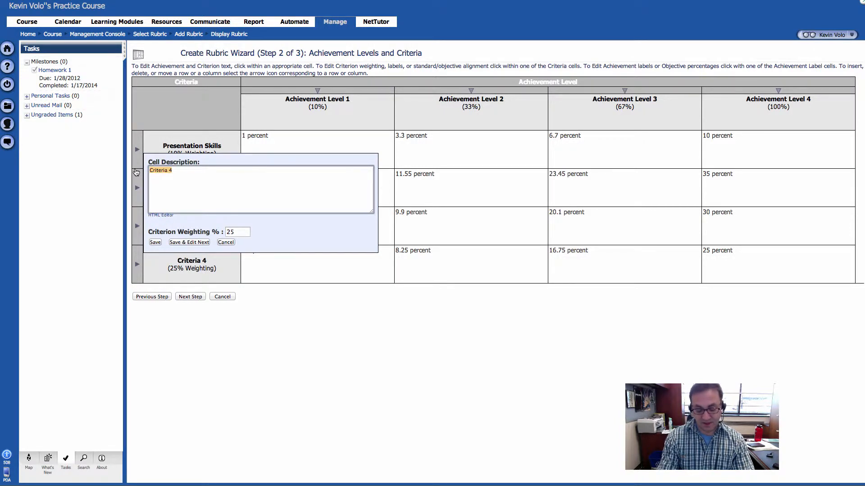
type("Organization")
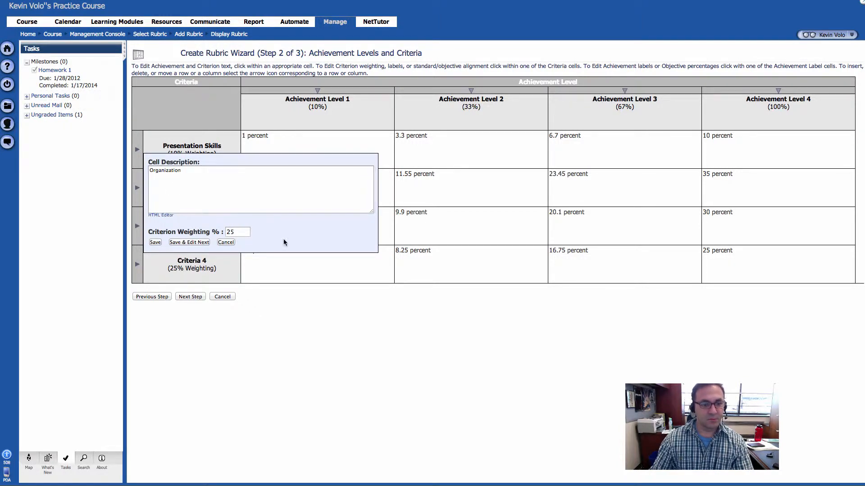
double_click(237, 232)
type("30")
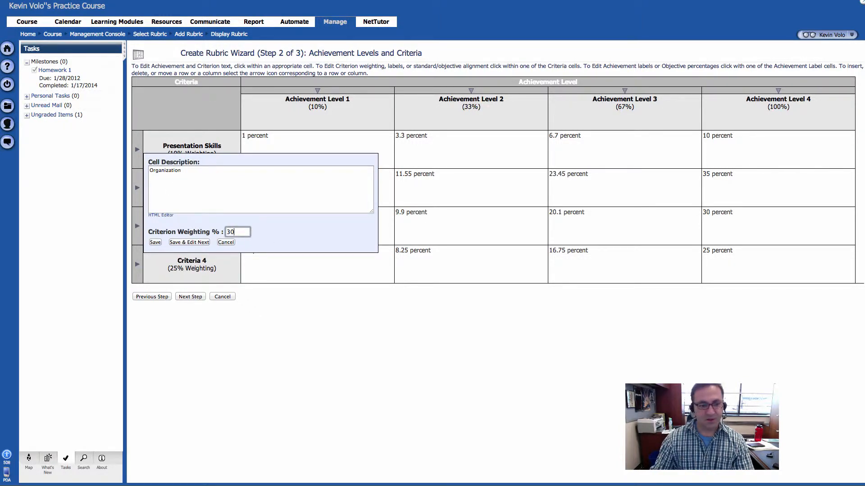
left_click(155, 243)
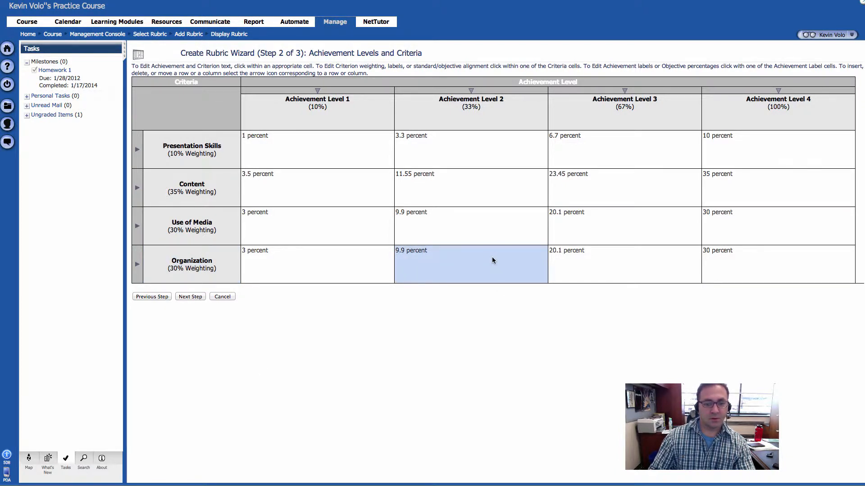
key("super+Tab")
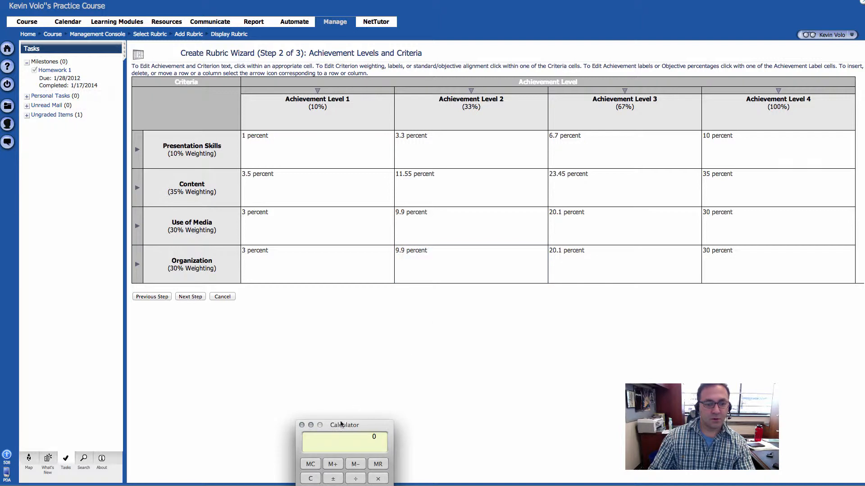
left_click_drag(347, 422, 373, 485)
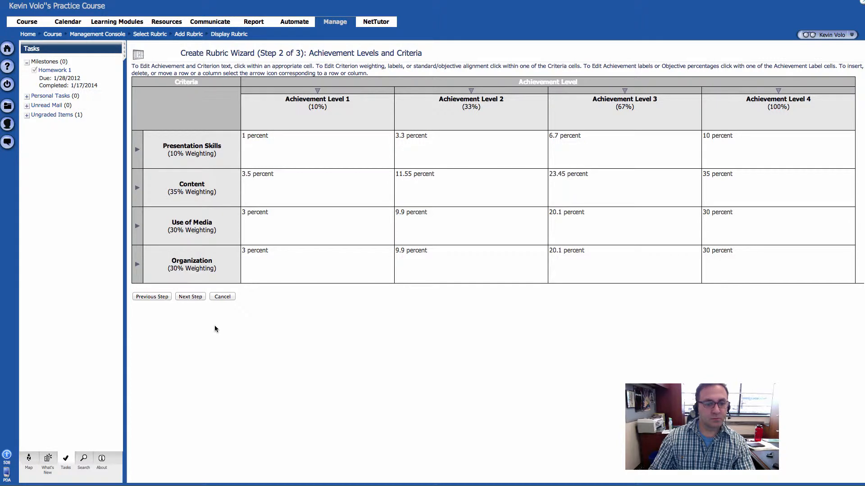
- Set the Organization criterion's weighting to 25% and save the cell
left_click(195, 270)
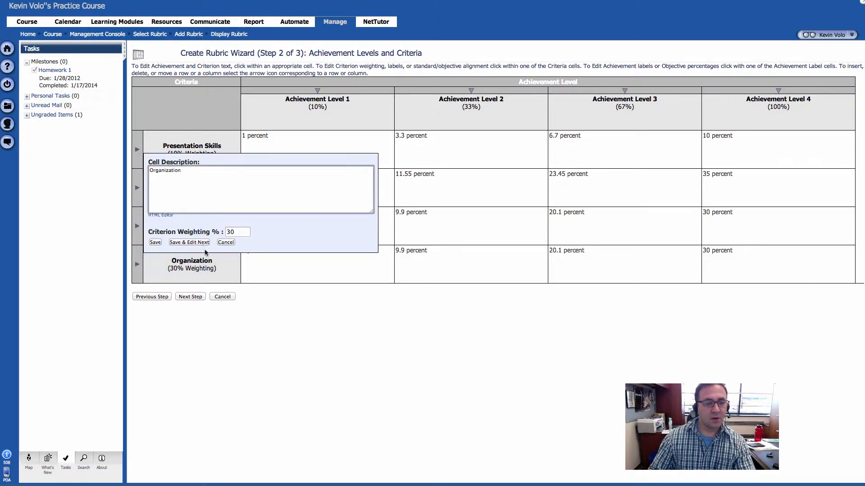
left_click(225, 242)
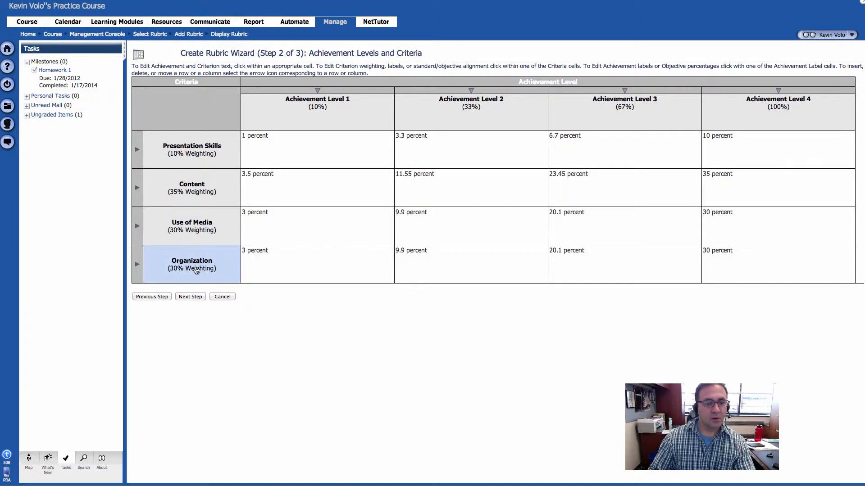
left_click(199, 271)
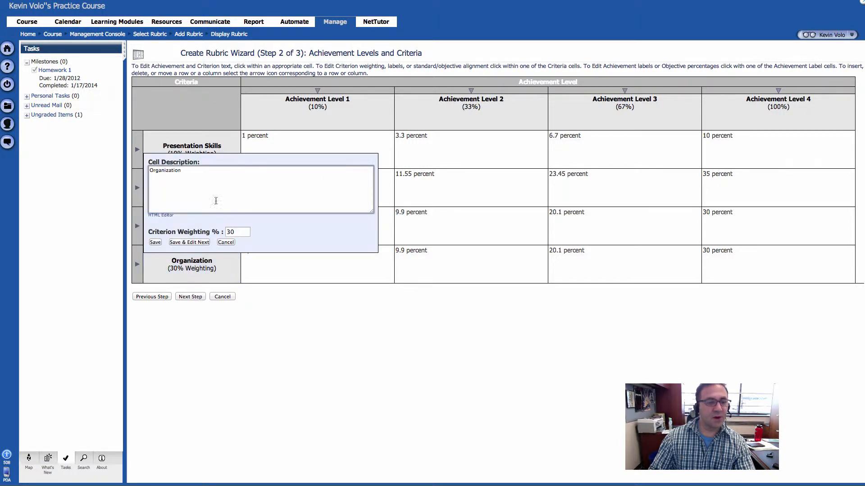
key("Tab")
type("25")
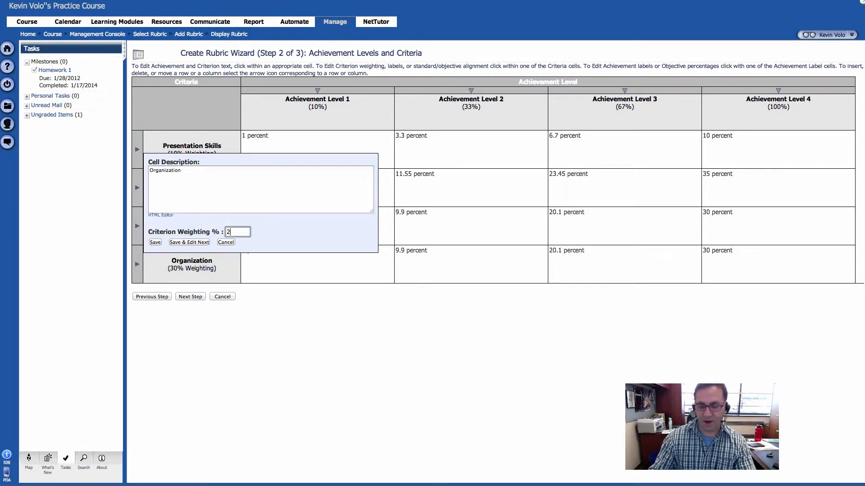
left_click(170, 243)
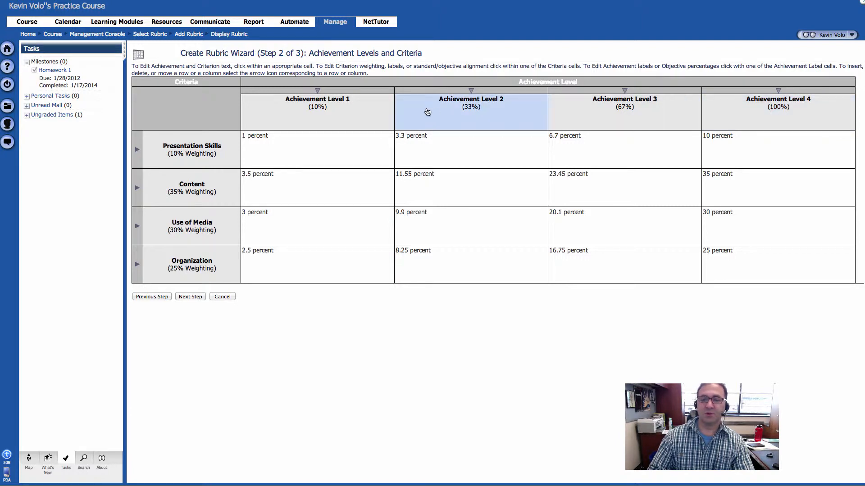
- Examine the editable description and percentage of the Achievement Level 1 heading
left_click(316, 102)
left_click_drag(308, 113, 163, 116)
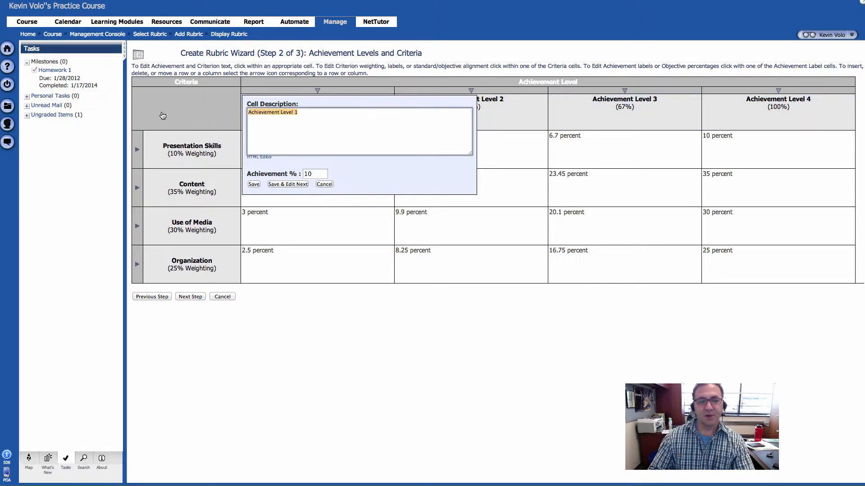
left_click(348, 126)
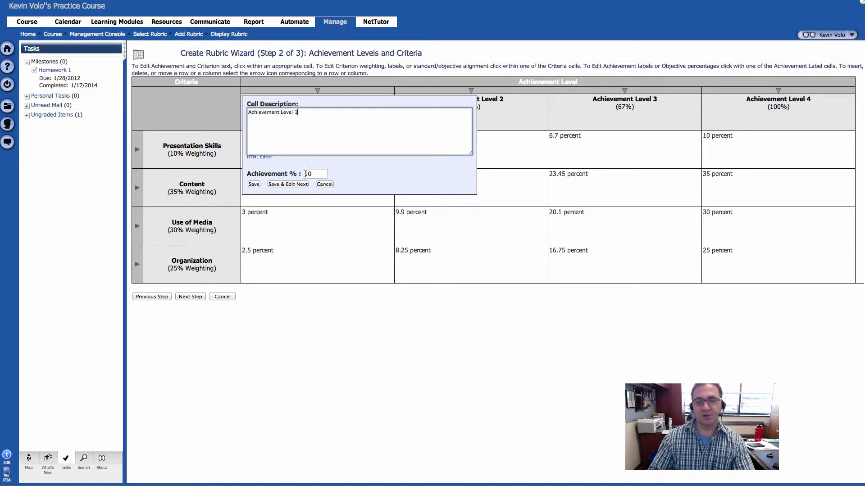
left_click(254, 185)
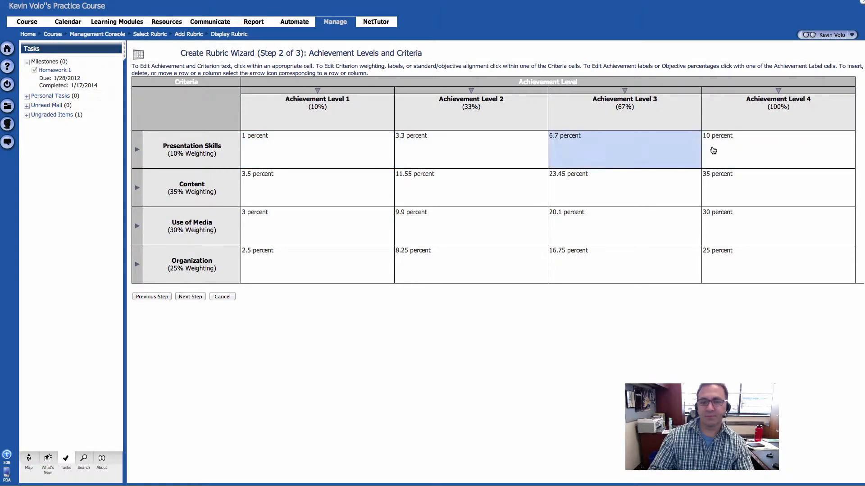
- Describe the Achievement Level 1 cell of Presentation Skills as "Was very nervous." and save it
left_click(275, 155)
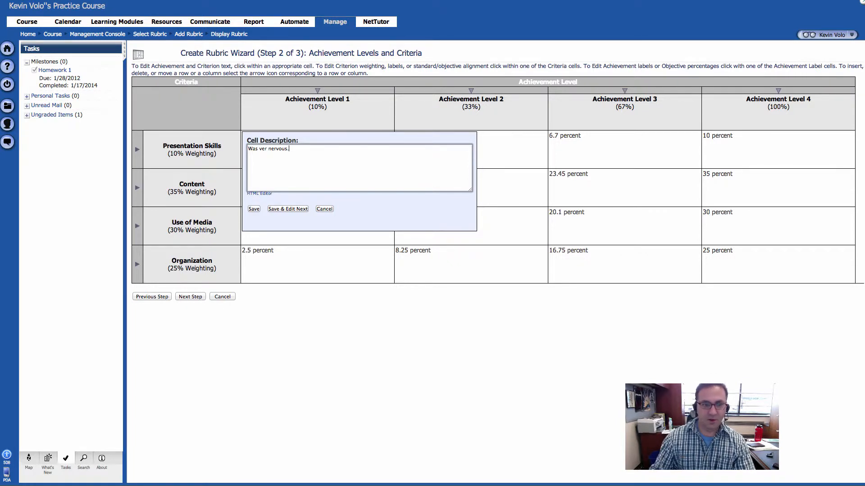
left_click(254, 208)
left_click(252, 145)
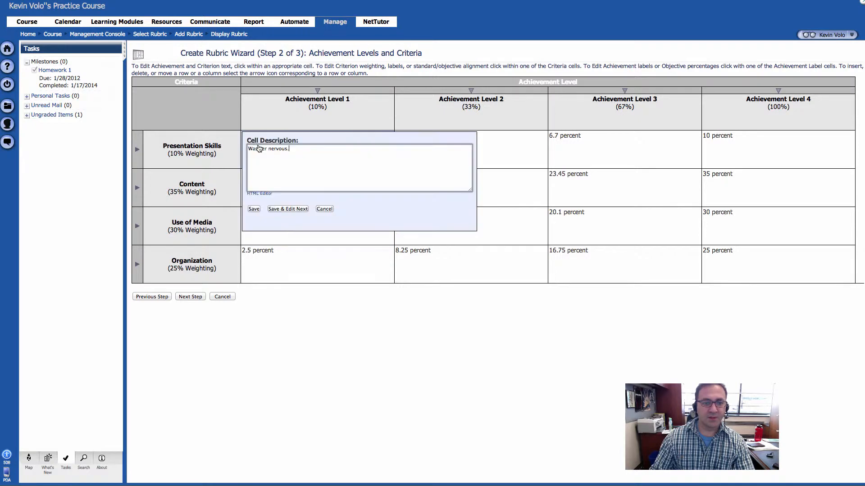
type("y")
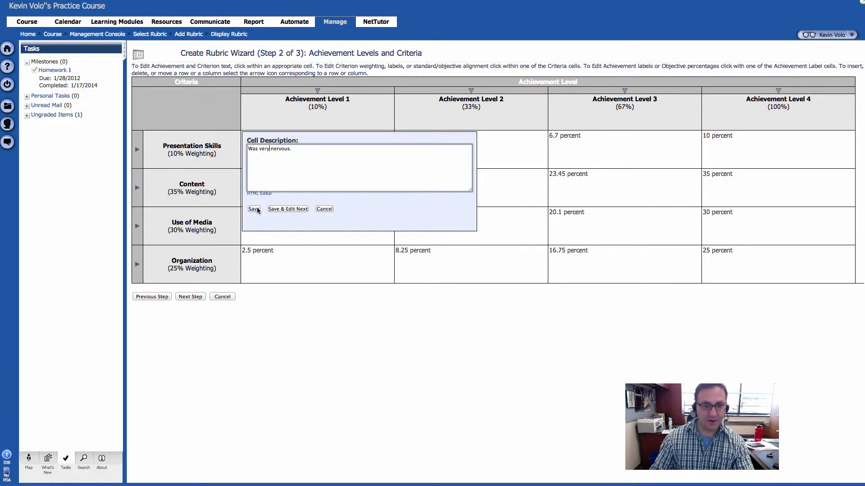
left_click(253, 209)
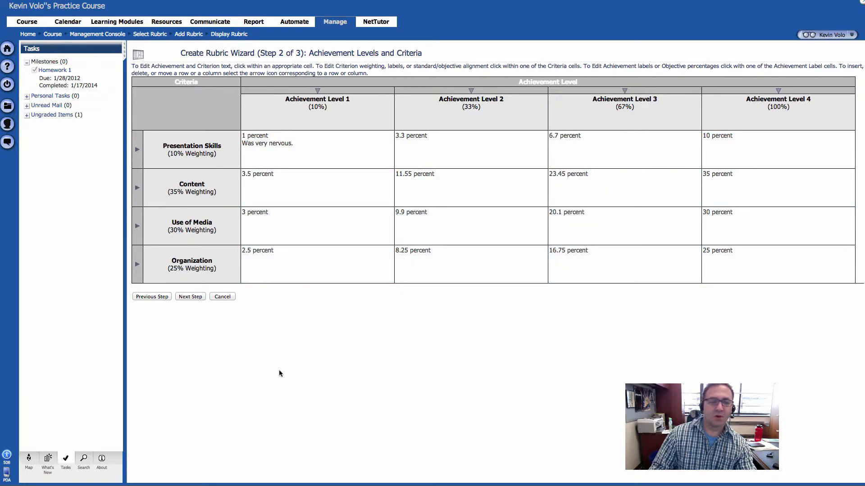
- Continue to the wizard's review step, accepting the blank descriptor cells, and save the rubric
left_click(190, 297)
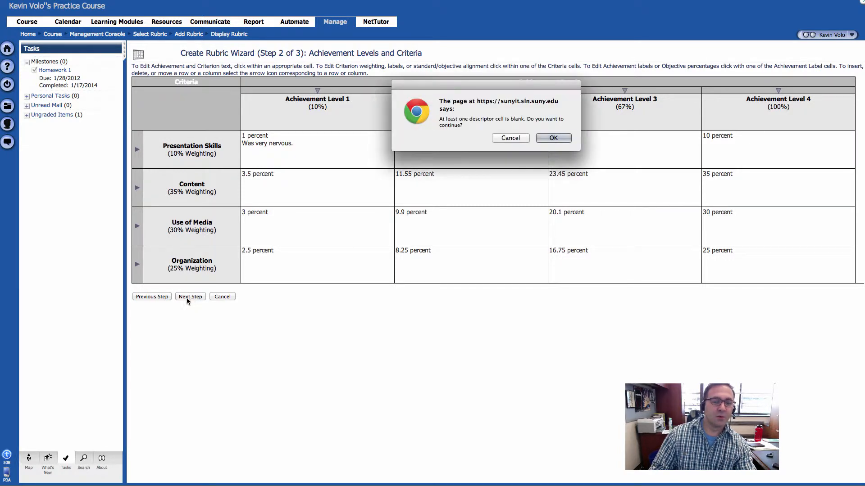
left_click(556, 138)
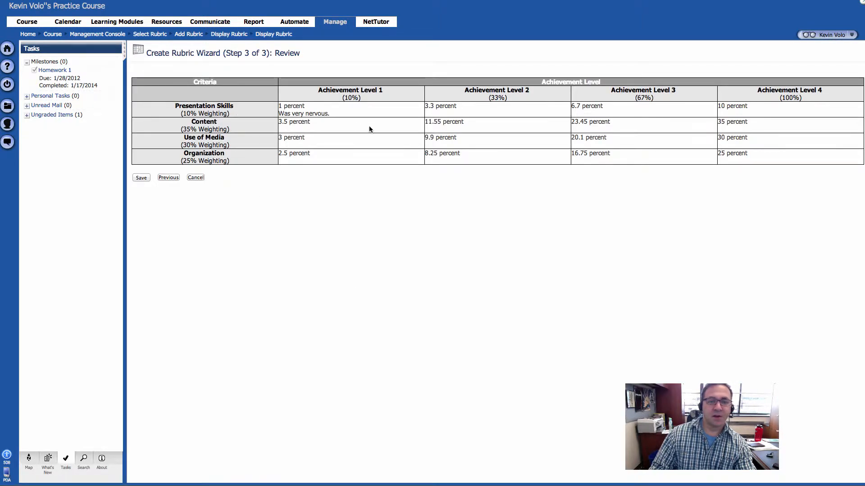
left_click_drag(231, 110, 627, 151)
left_click(626, 151)
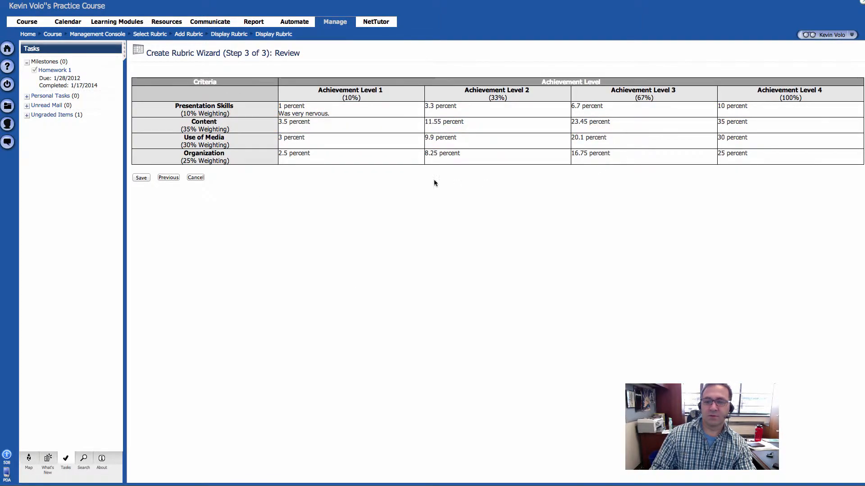
left_click(140, 179)
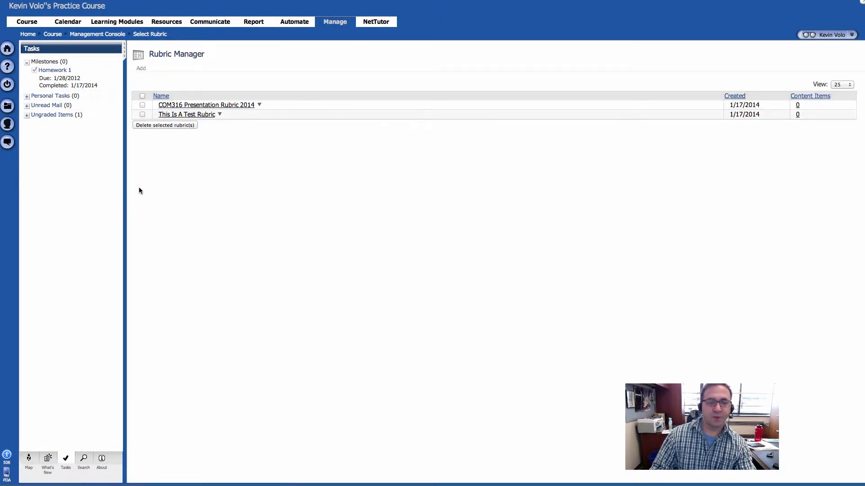
- Examine the available actions for the test rubric and the full contents of "COM316 Presentation Rubric 2014", leaving its edit wizard without saving
left_click(220, 116)
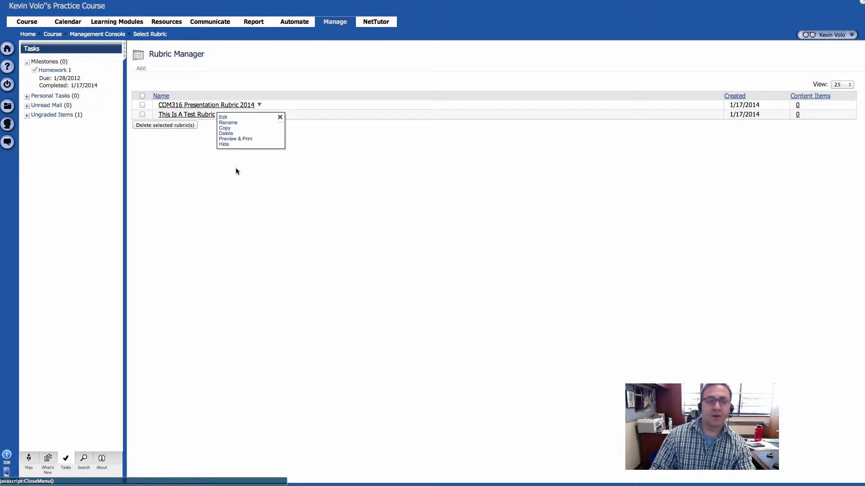
left_click(280, 118)
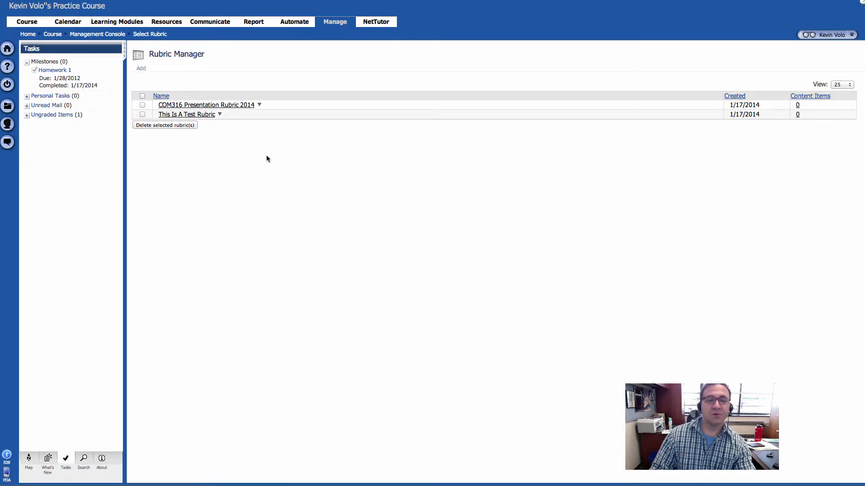
left_click(260, 106)
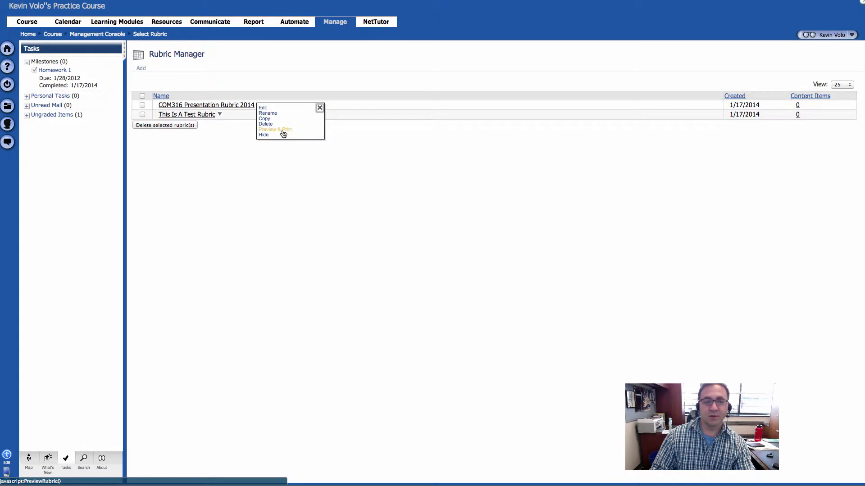
left_click(265, 112)
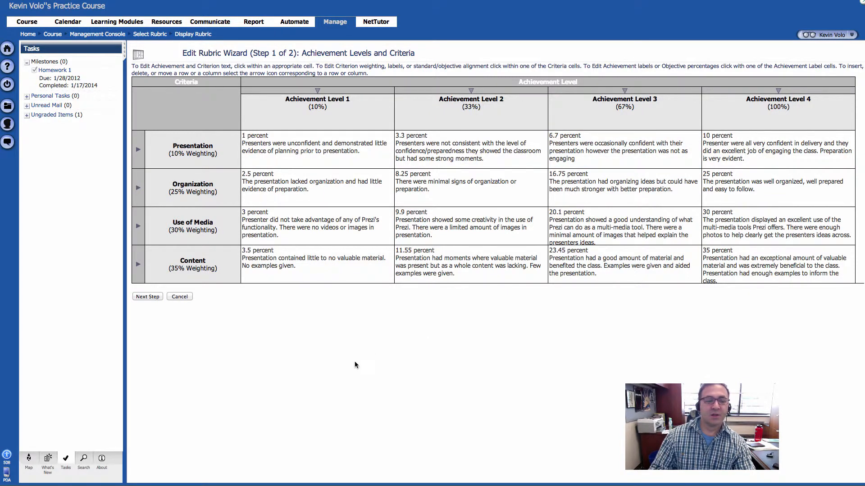
left_click(179, 297)
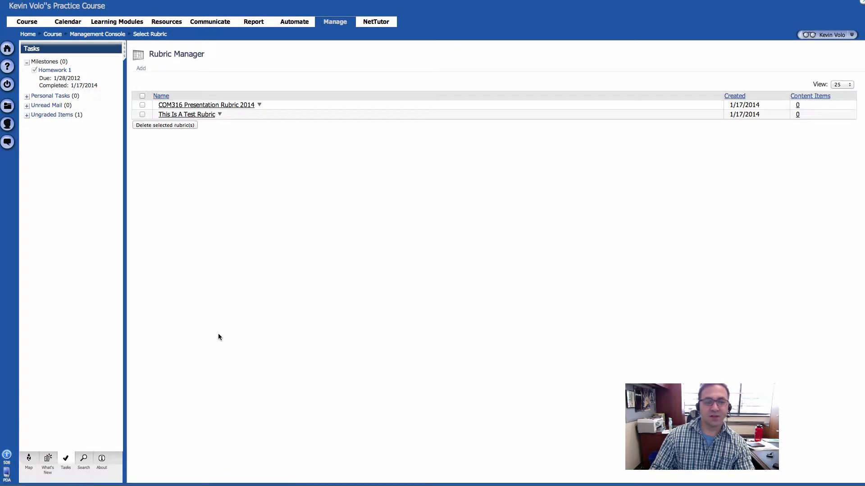
- Preview "COM316 Presentation Rubric 2014", try its print-from-PDF option, and return to the rubric list to check its content item usage
left_click(259, 105)
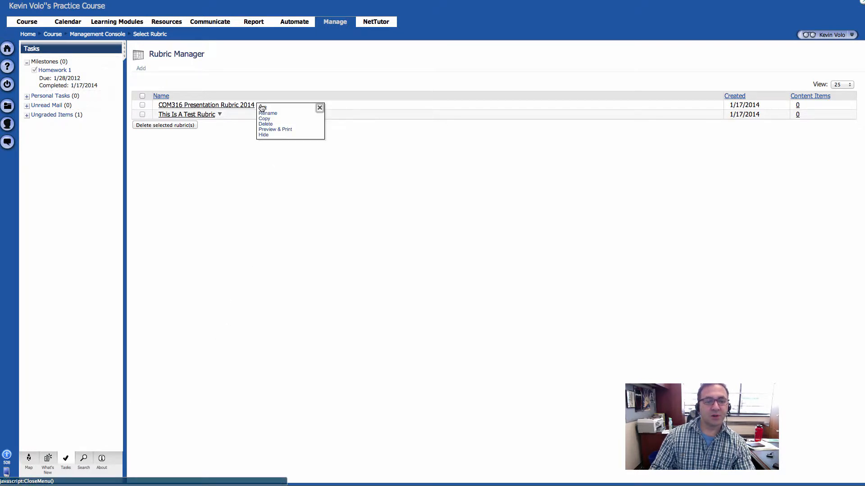
left_click(279, 130)
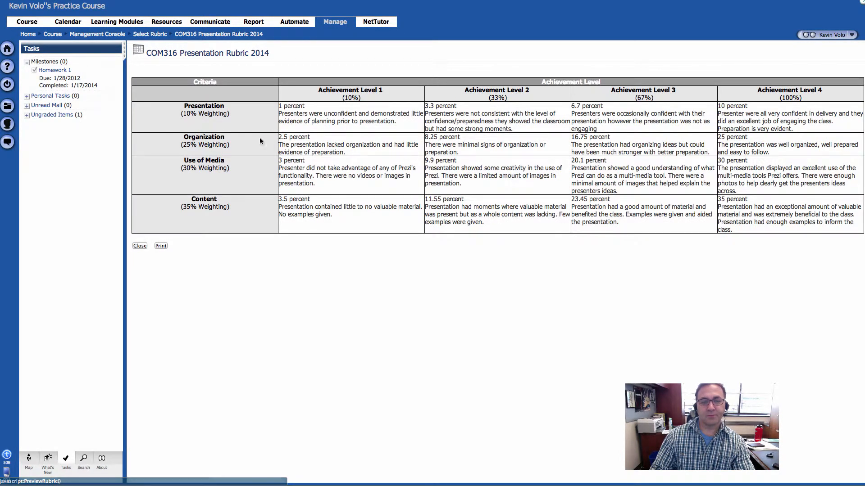
left_click(161, 246)
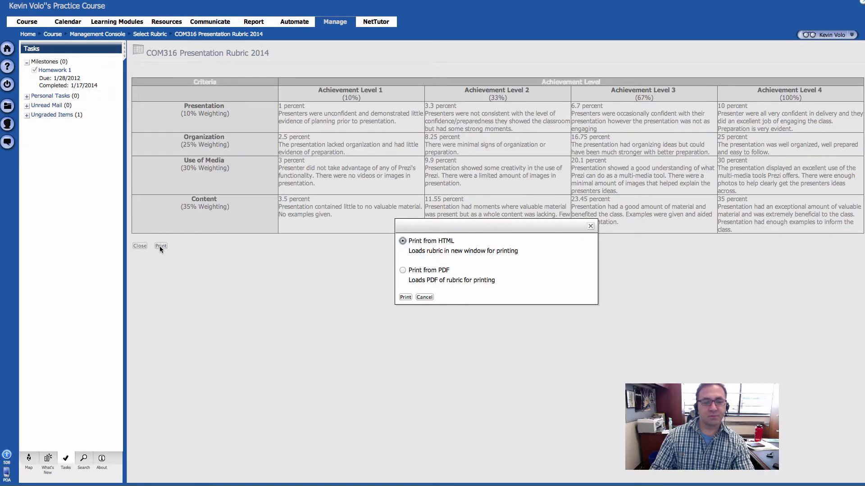
left_click(402, 269)
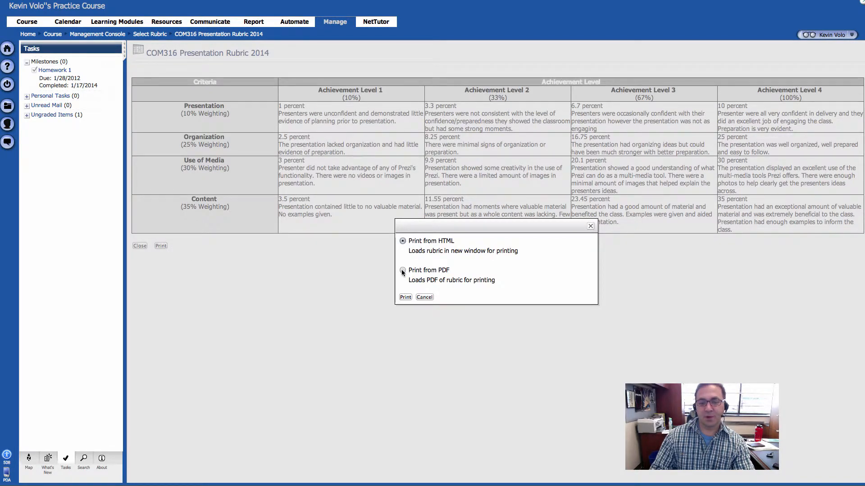
left_click(404, 298)
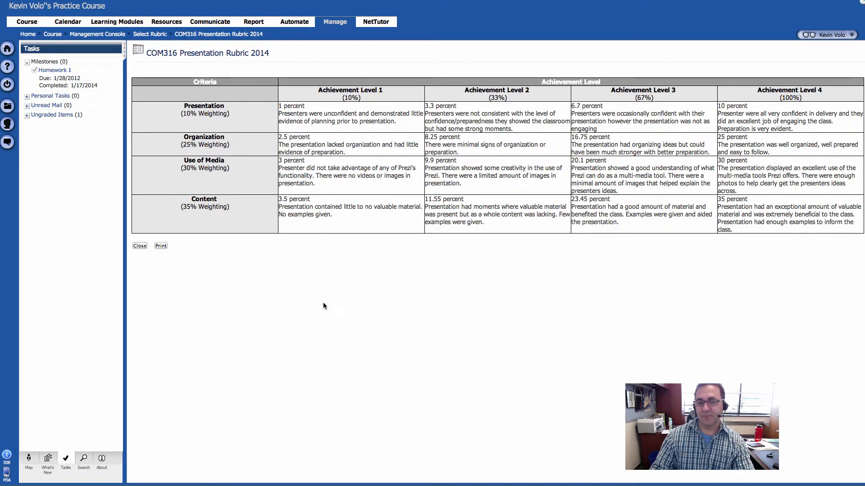
left_click(139, 246)
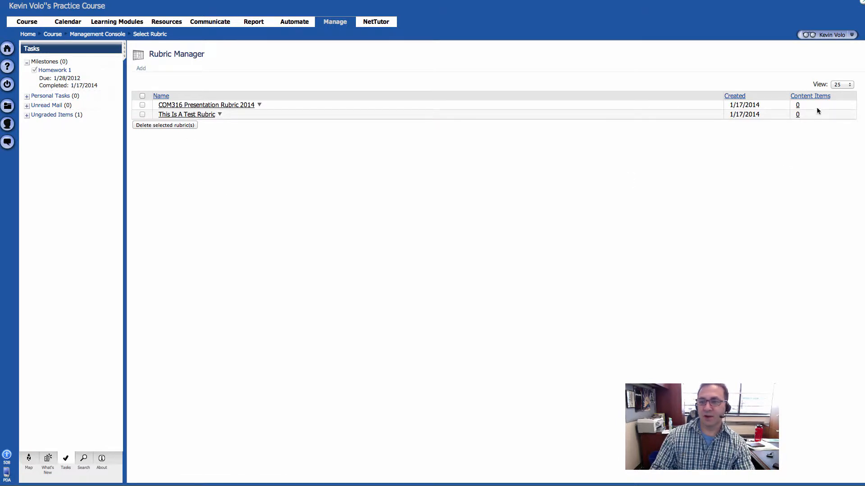
left_click_drag(804, 105, 795, 106)
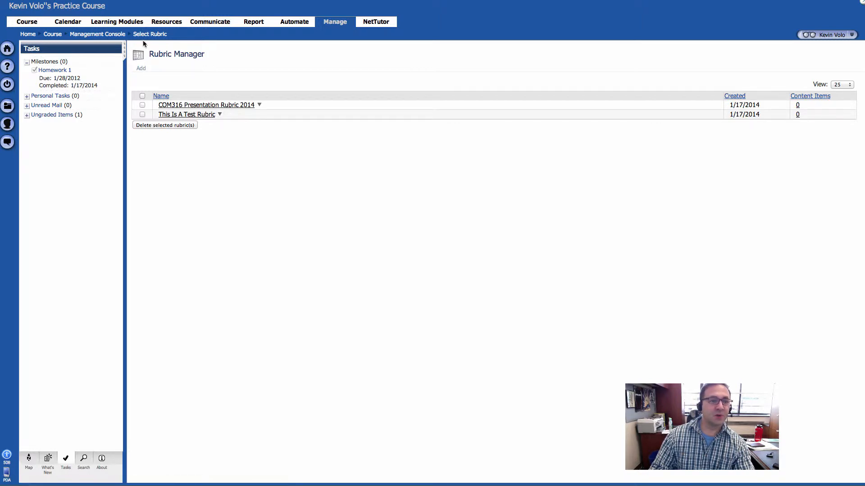
- Open the assignment settings of "P1: Mass Communication Presentation Drobbox" in the Module 2 - Mass Communication learning module
left_click(134, 22)
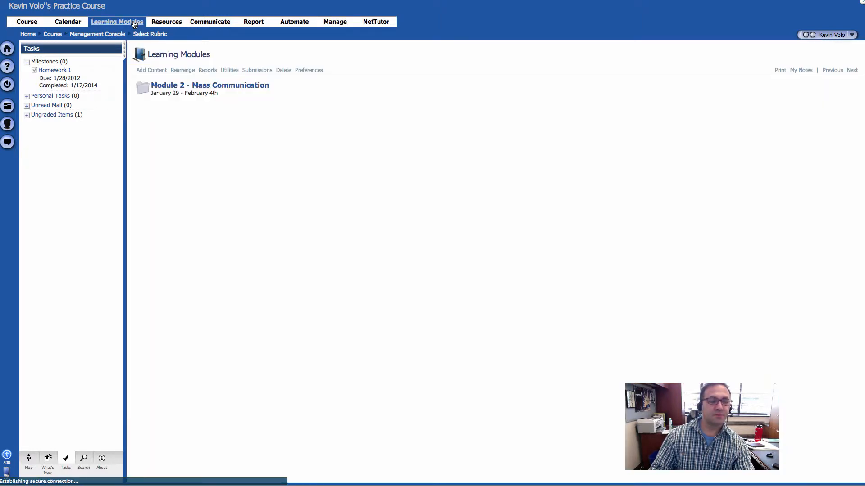
left_click(174, 87)
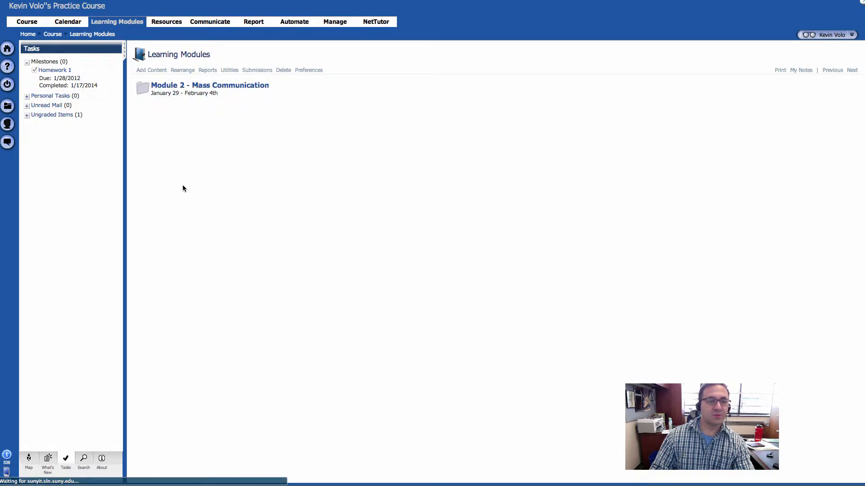
left_click(231, 85)
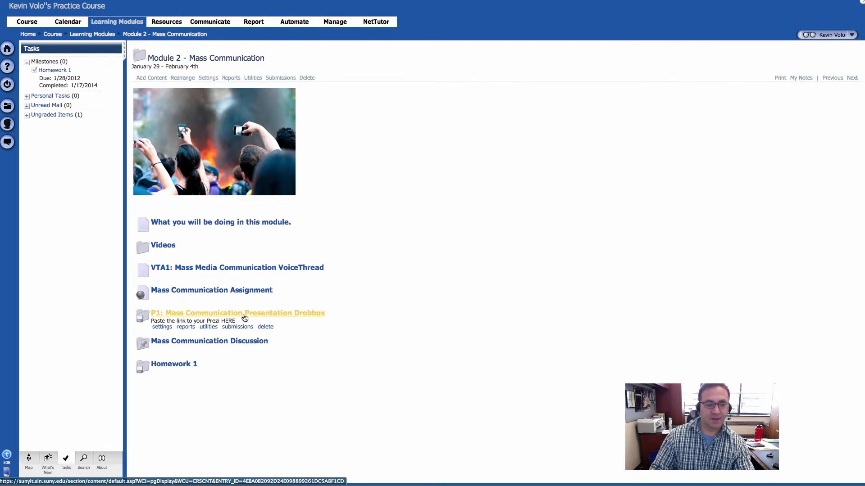
left_click(163, 331)
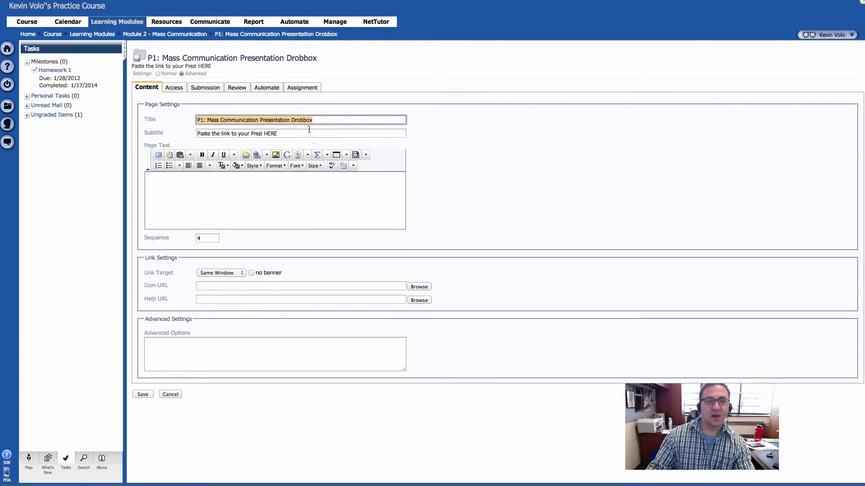
left_click(303, 88)
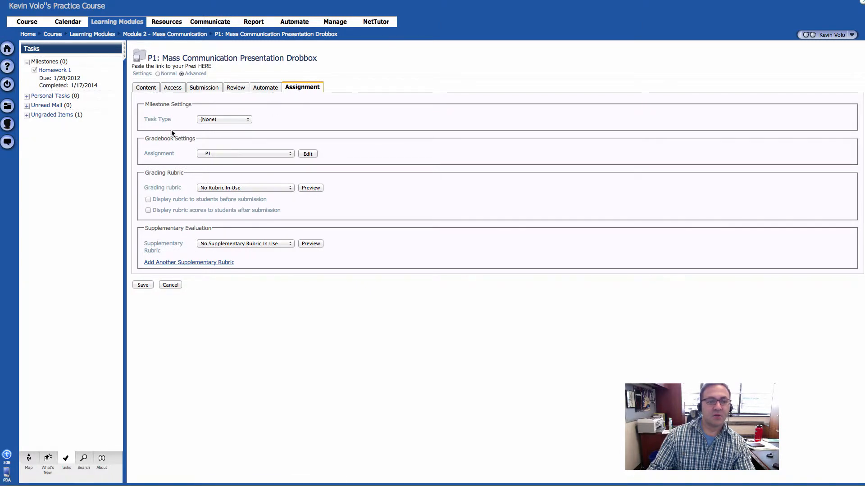
- Choose "COM316 Presentation Rubric 2014" as the dropbox's grading rubric and check its preview
left_click_drag(145, 139, 146, 172)
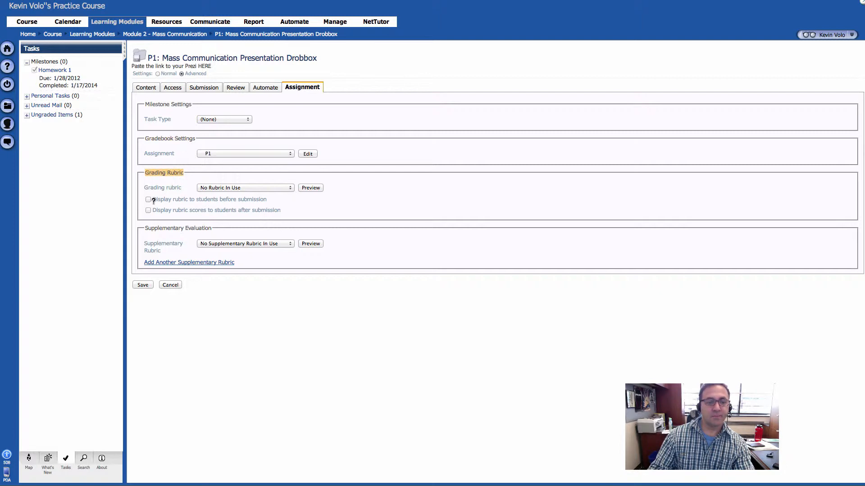
left_click(193, 195)
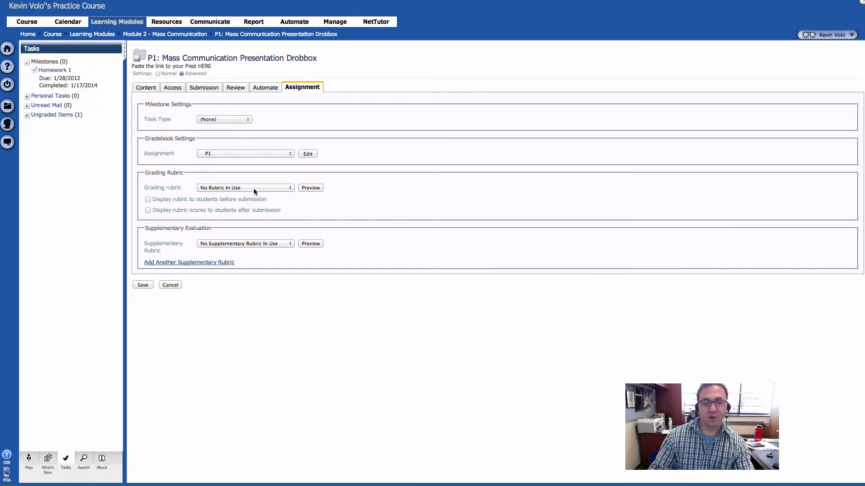
left_click(286, 188)
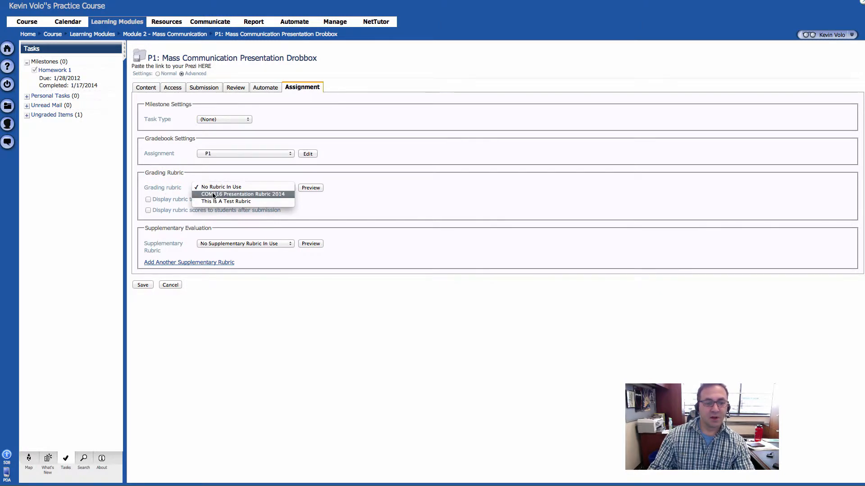
left_click(266, 194)
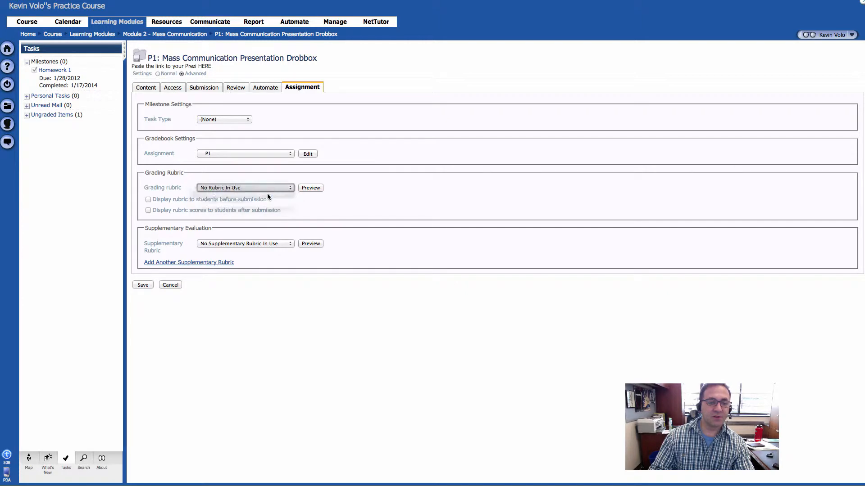
left_click(309, 188)
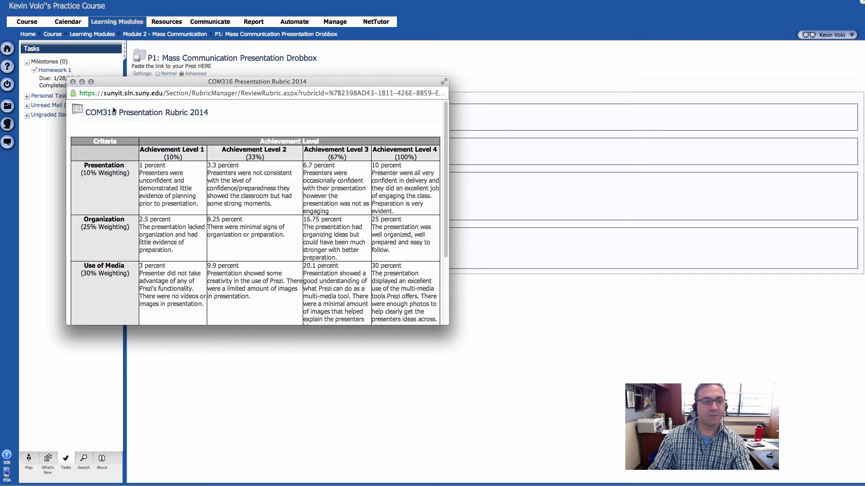
left_click(73, 82)
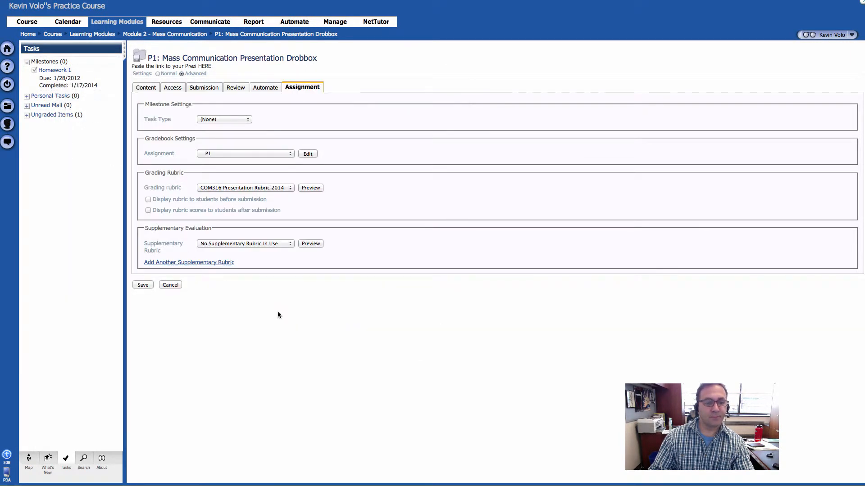
- Enable displaying the rubric to students before submission and the rubric scores after submission, and save the dropbox settings
left_click(147, 199)
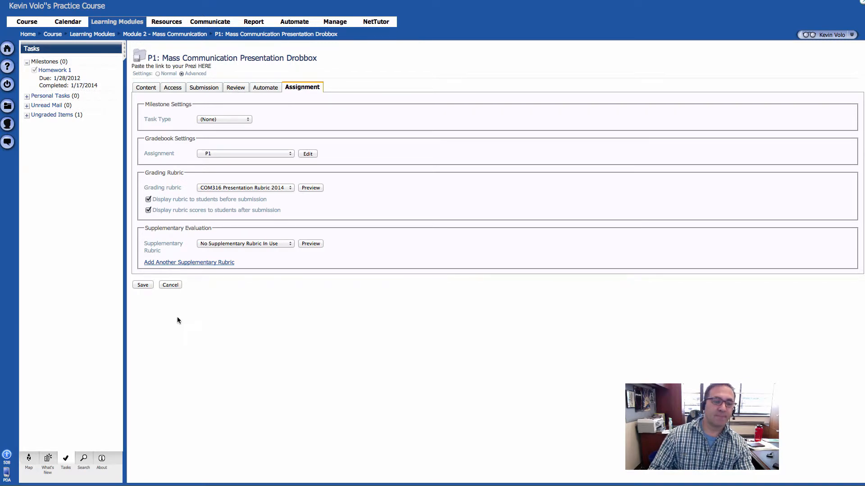
left_click(143, 285)
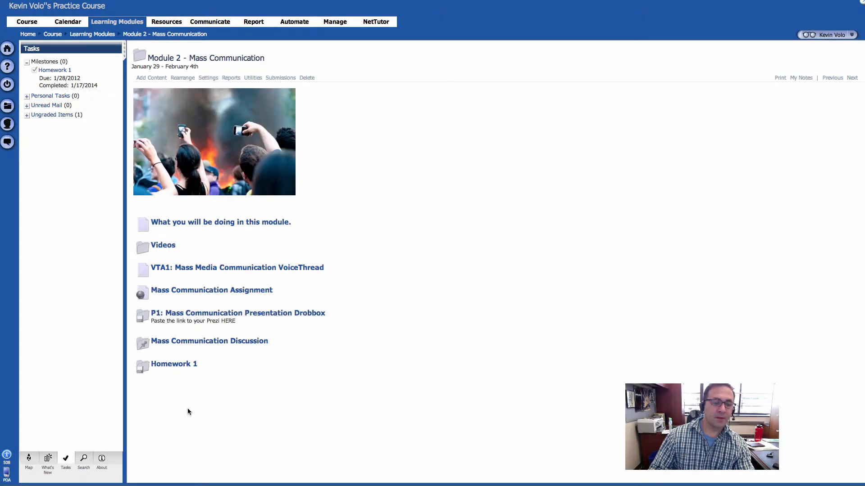
- Open the P1 dropbox and examine the point values in its grading rubric in an enlarged window, closing it when done
left_click(304, 315)
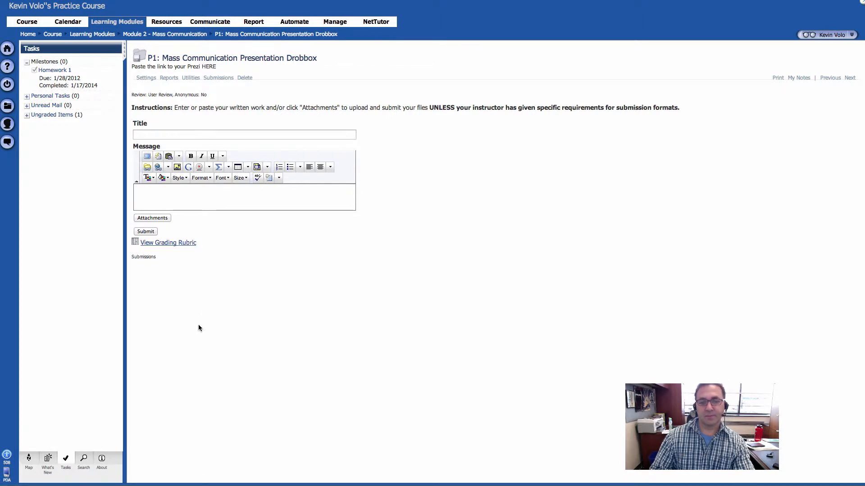
left_click(185, 245)
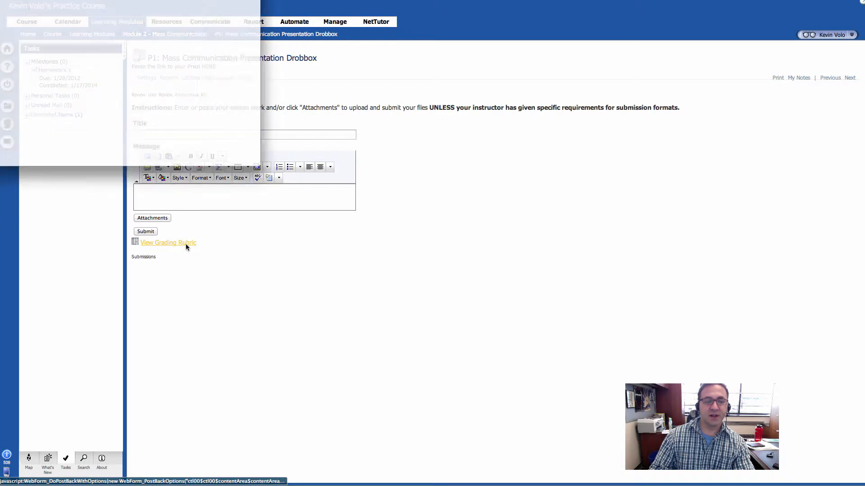
left_click_drag(175, 0, 381, 114)
left_click_drag(494, 357, 604, 427)
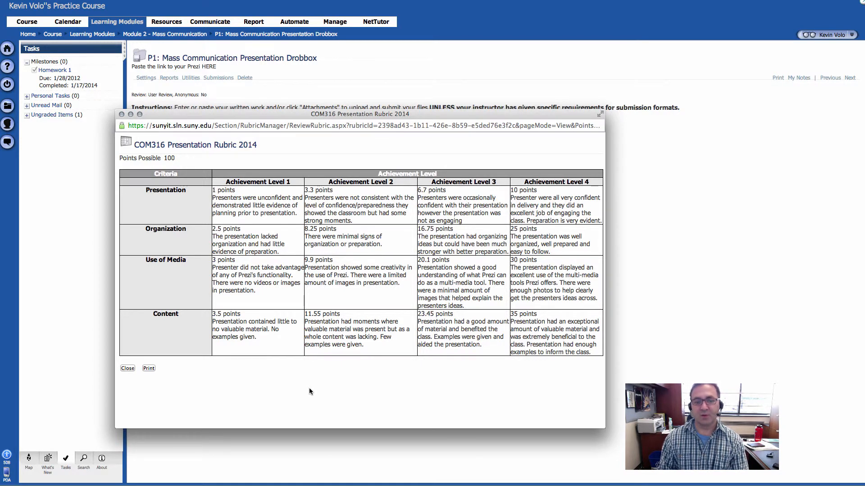
left_click_drag(236, 191, 212, 190)
left_click_drag(241, 228, 216, 228)
left_click(235, 228)
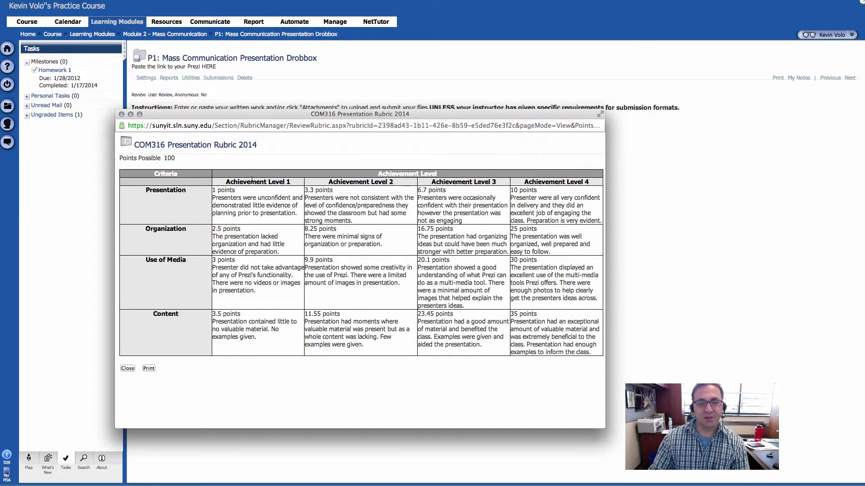
left_click_drag(215, 191, 213, 192)
left_click(184, 206)
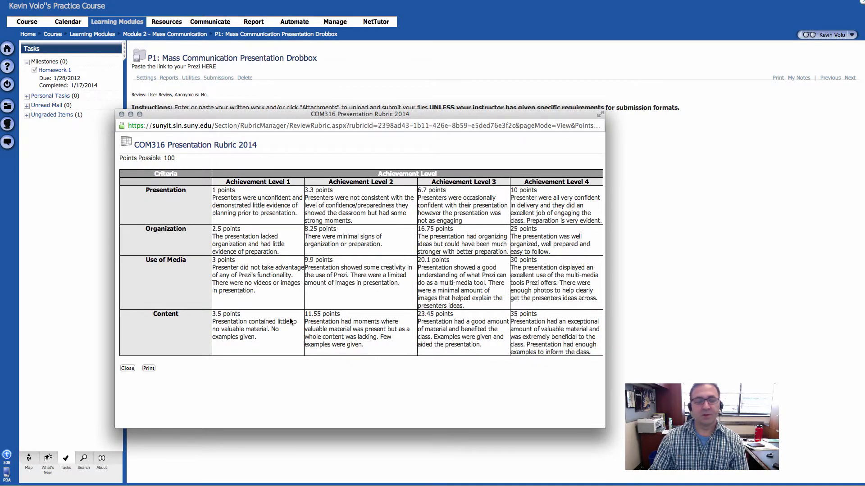
left_click(126, 367)
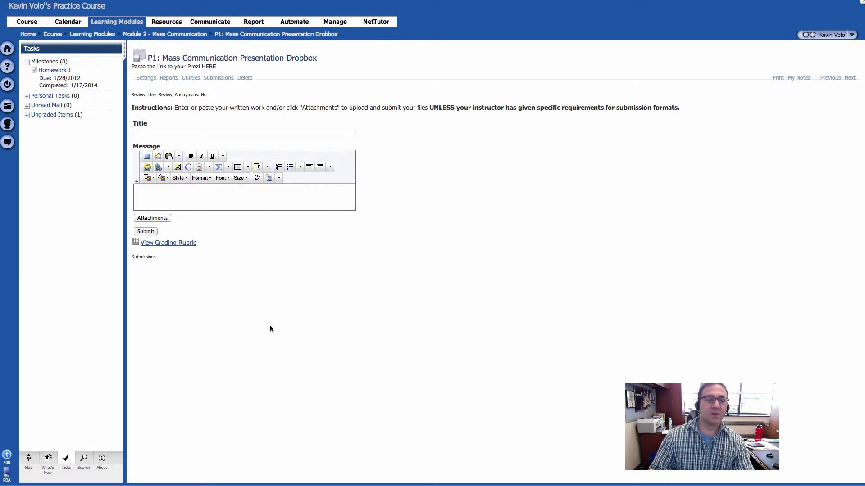
- Submit a sample entry to the dropbox titled "My Presentation" with the message "Hello."
left_click(166, 131)
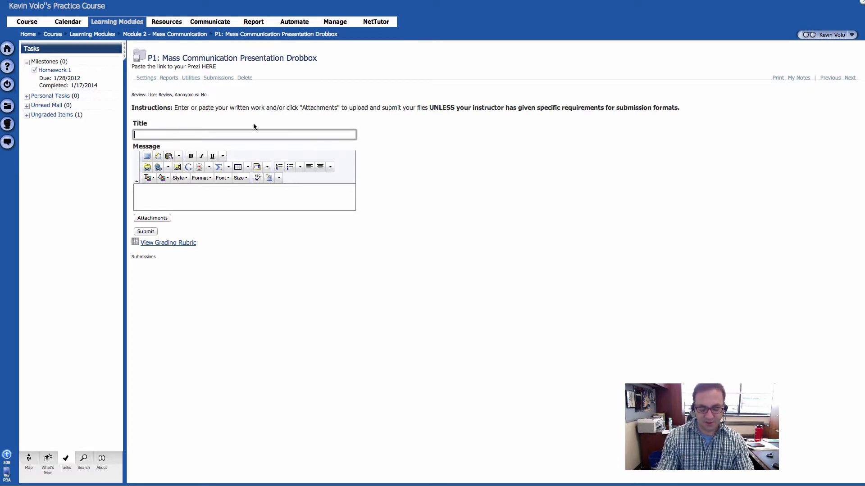
type("My ")
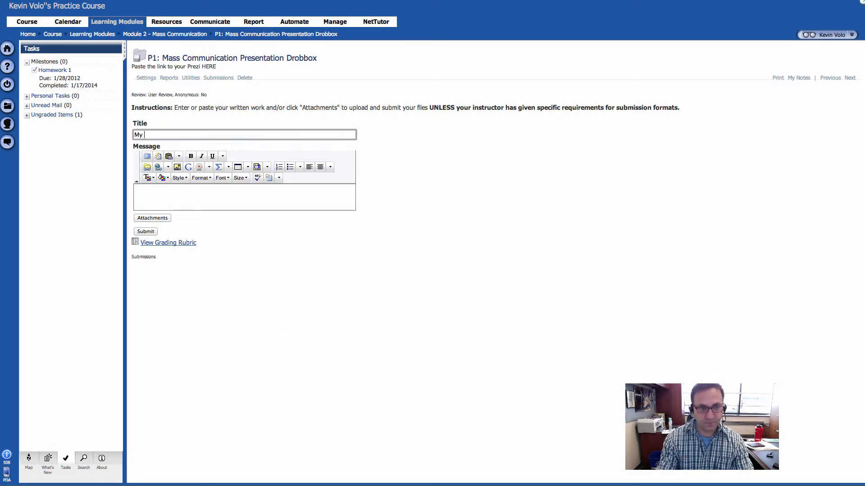
type("Prese")
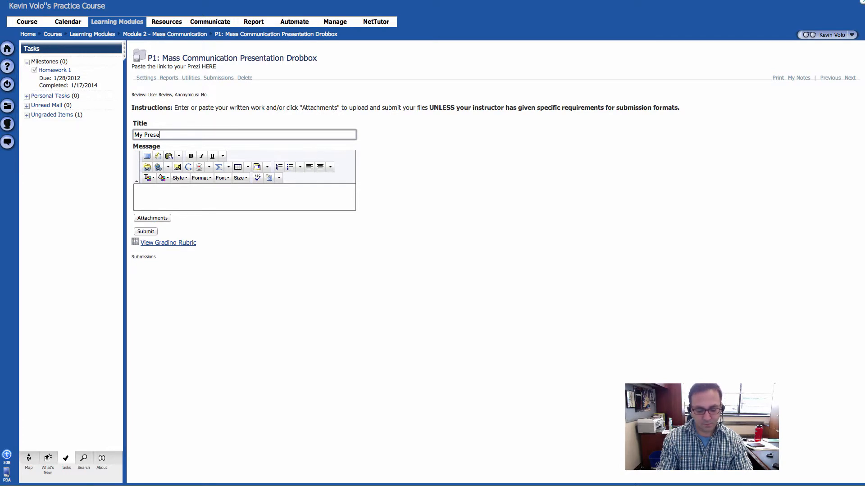
type("ntation")
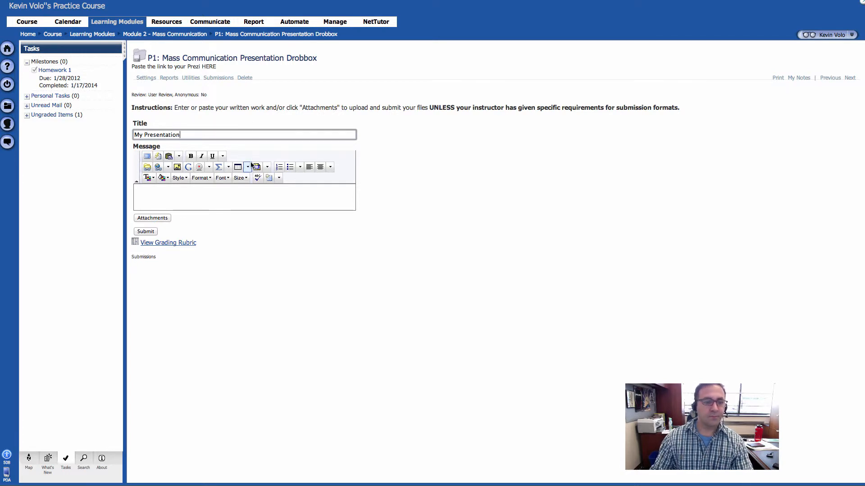
left_click(239, 190)
type("Hello.")
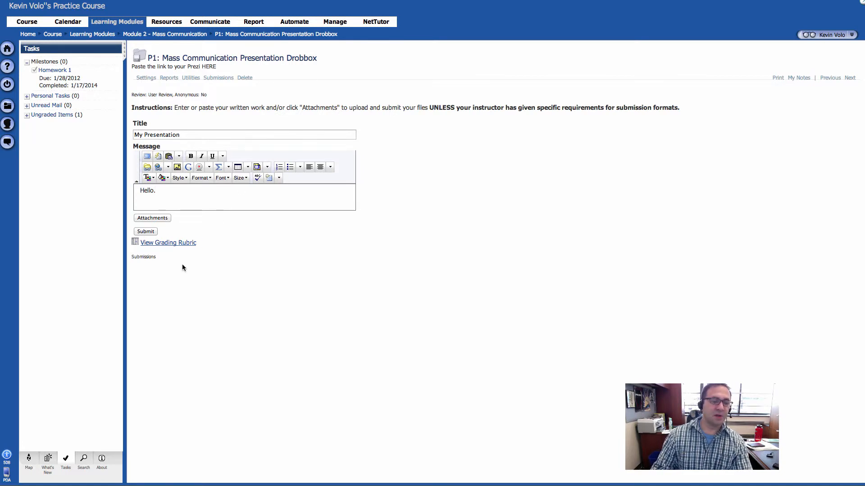
left_click(150, 231)
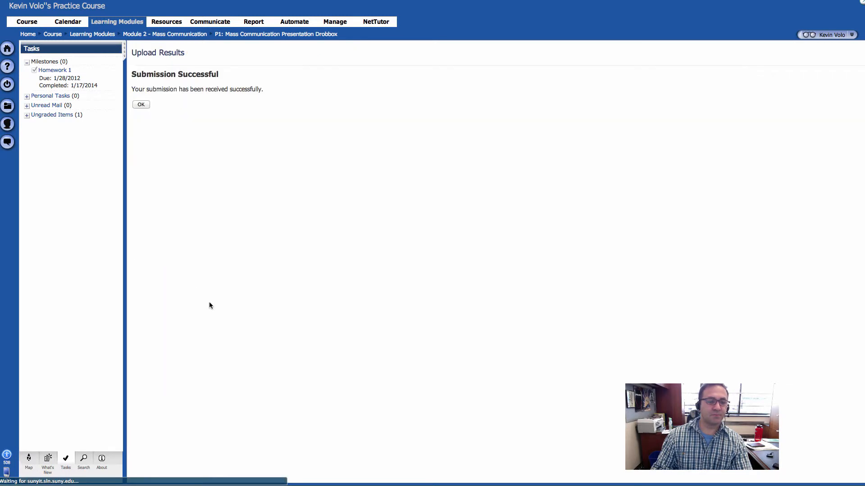
left_click(145, 106)
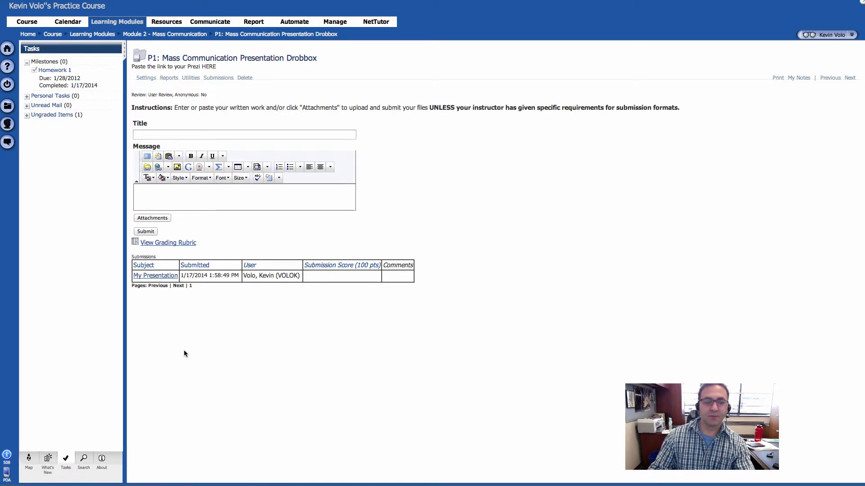
- Open the "My Presentation" submission for grading and bring up its grading rubric in a repositioned, enlarged window
left_click(155, 275)
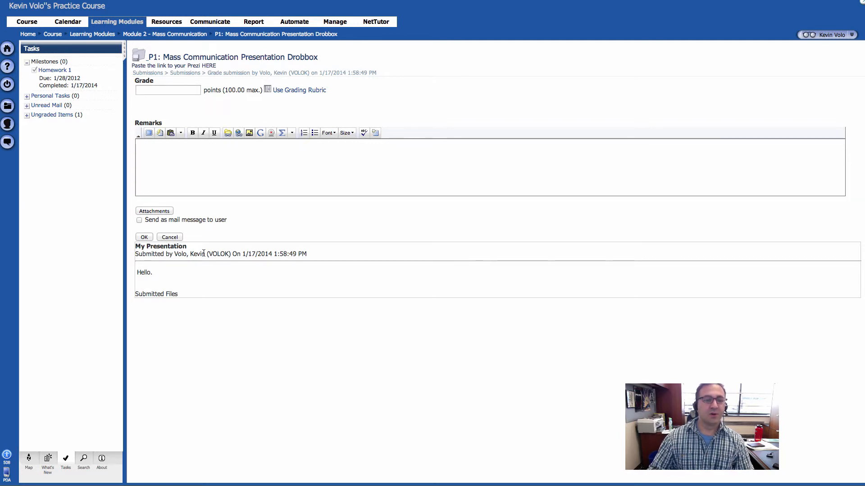
left_click(289, 91)
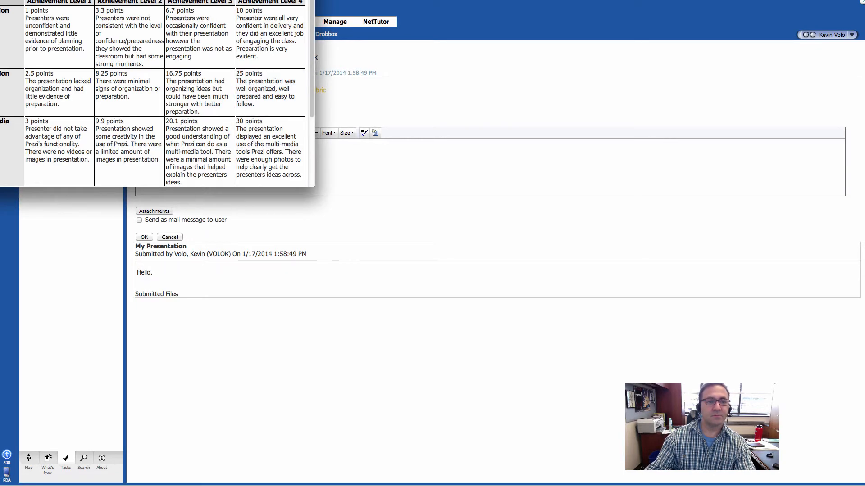
left_click_drag(210, 0, 633, 109)
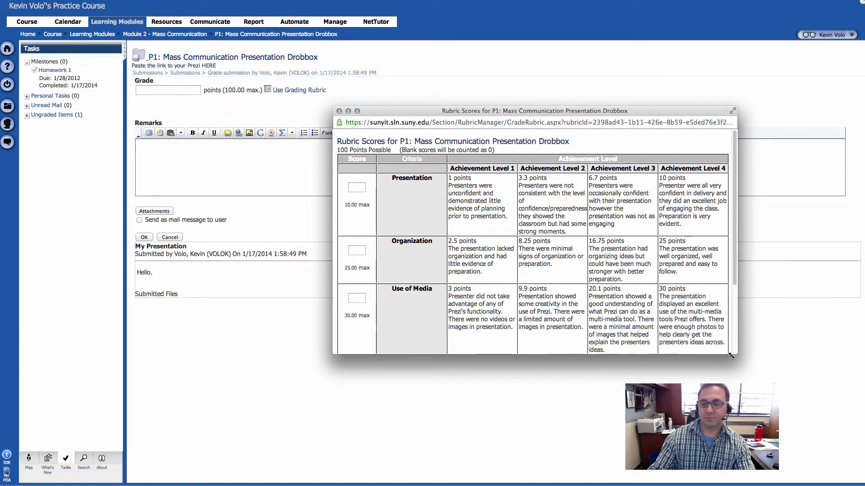
left_click_drag(736, 353, 804, 442)
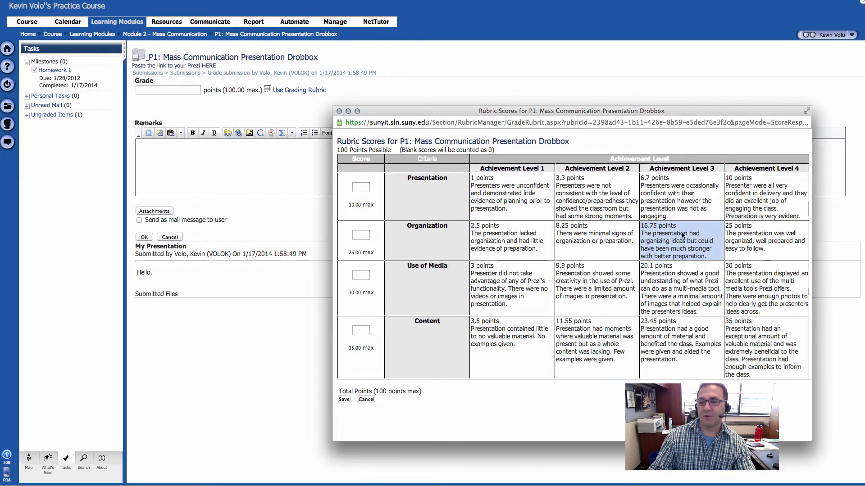
- Score the rubric with 10 for Presentation, 16.75 for Organization, 20.1 for Use of Media and 35 for Content
left_click(743, 206)
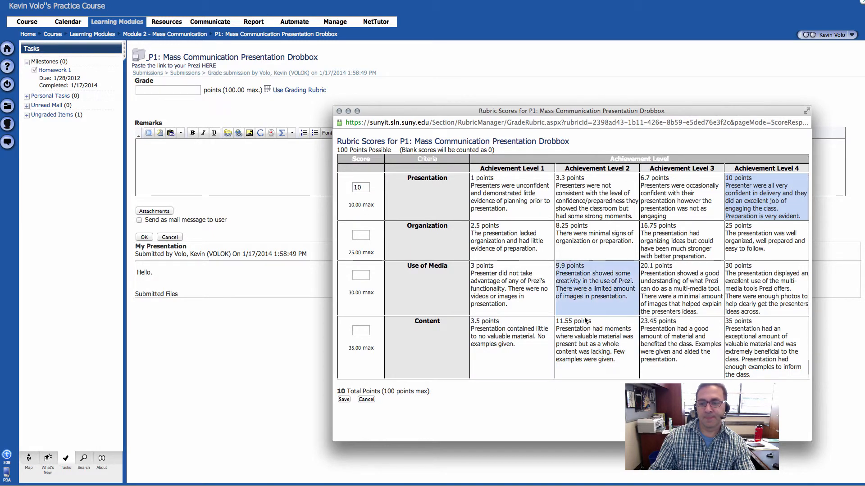
left_click(667, 241)
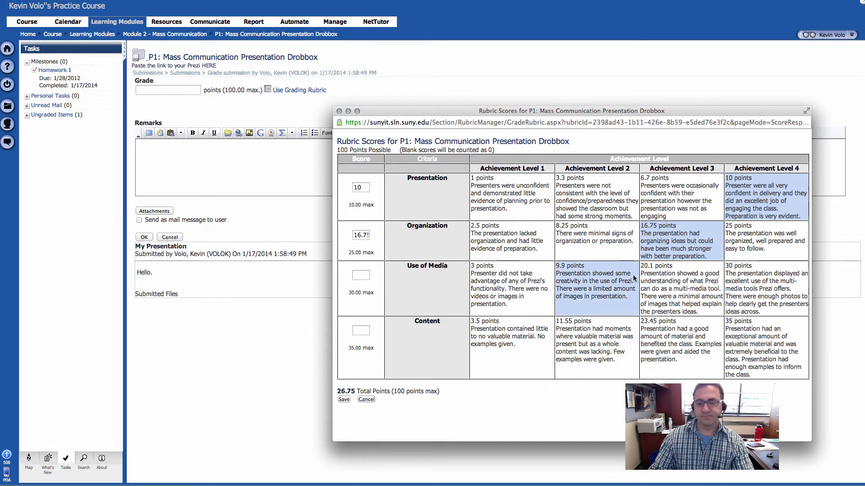
left_click(681, 292)
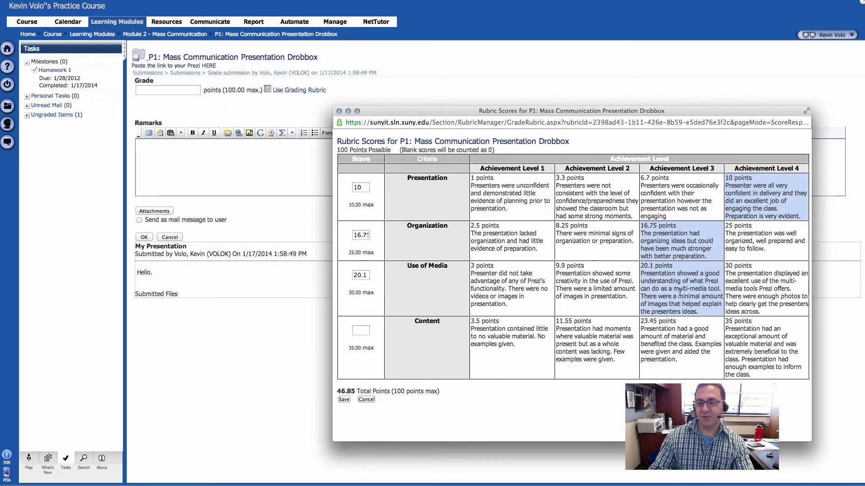
left_click(757, 344)
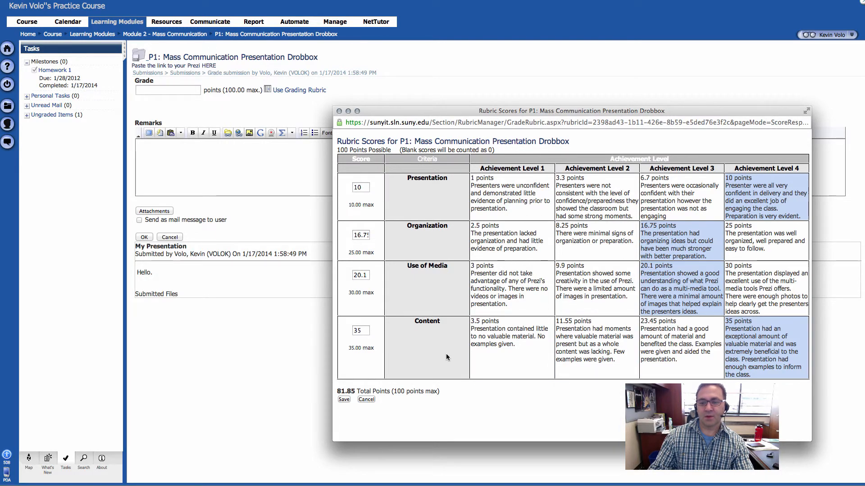
- Save the rubric scores and confirm the submission's grade without remarks
double_click(353, 392)
left_click(358, 421)
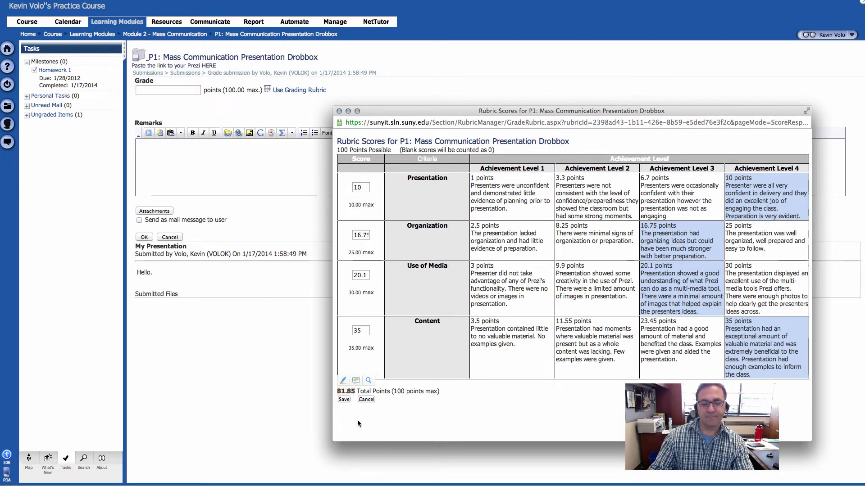
left_click(344, 400)
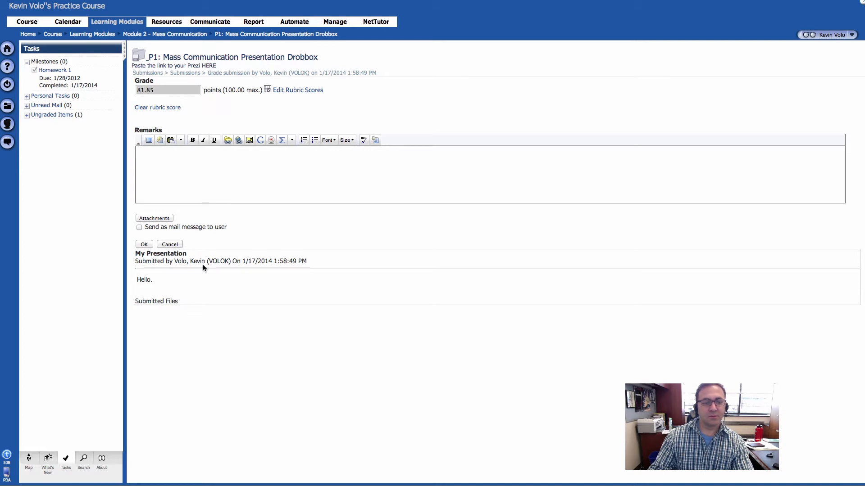
left_click(144, 245)
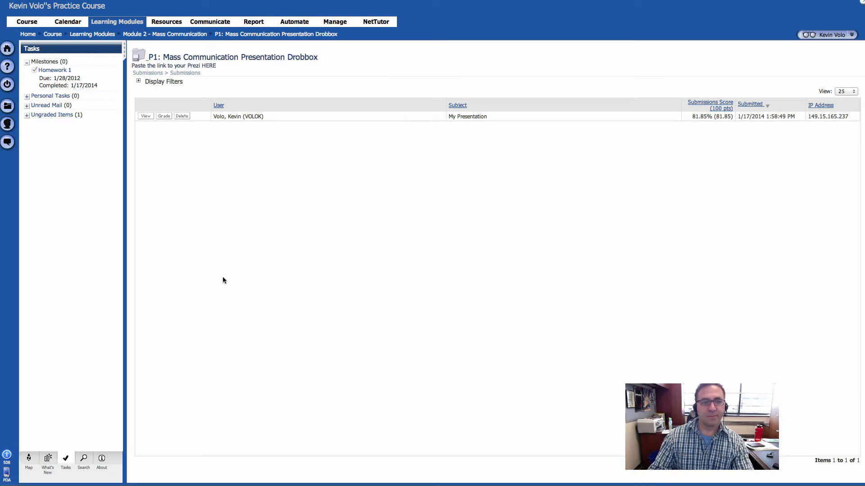
- Return to the P1 dropbox through Module 2 - Mass Communication and check the graded "My Presentation" entry in the submissions table
left_click(184, 37)
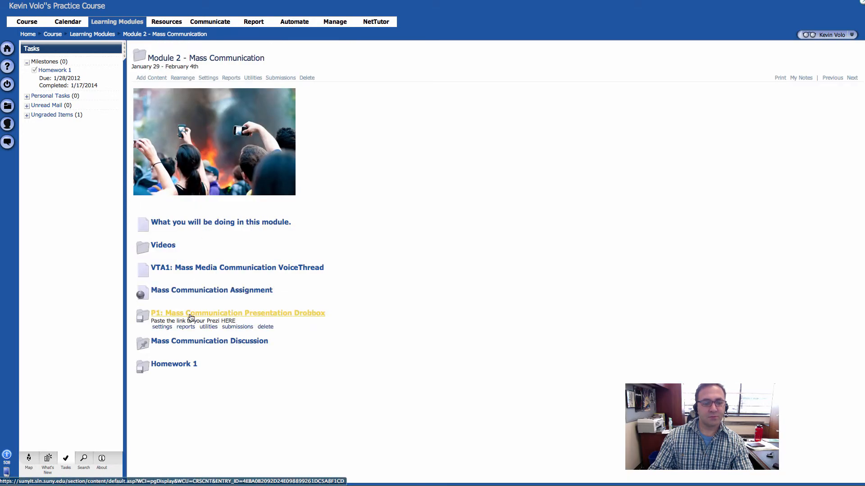
left_click(193, 314)
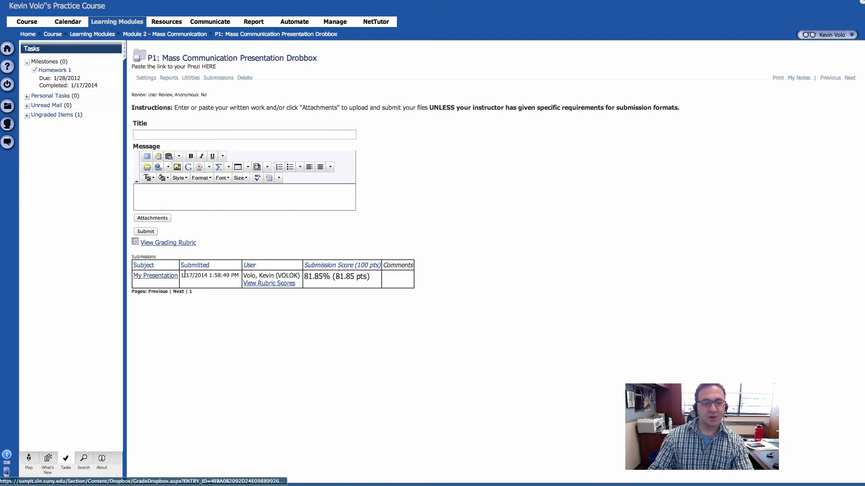
left_click_drag(181, 275, 206, 276)
left_click(203, 280)
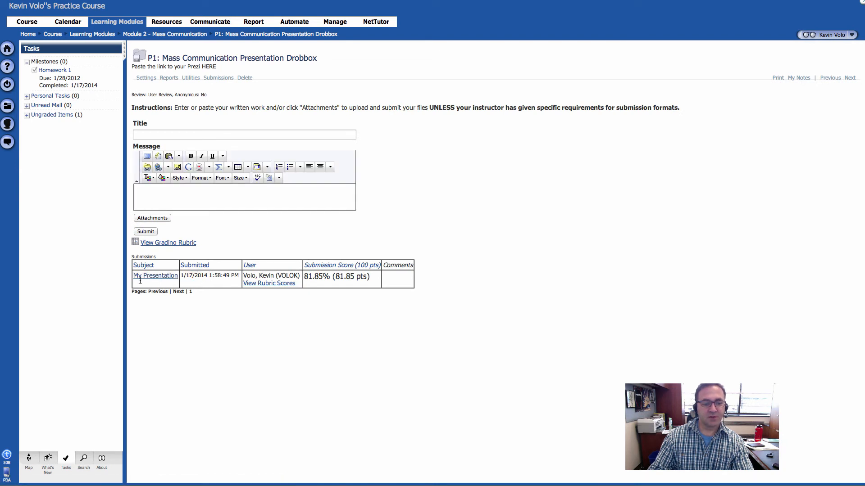
left_click_drag(140, 281, 199, 280)
left_click(198, 284)
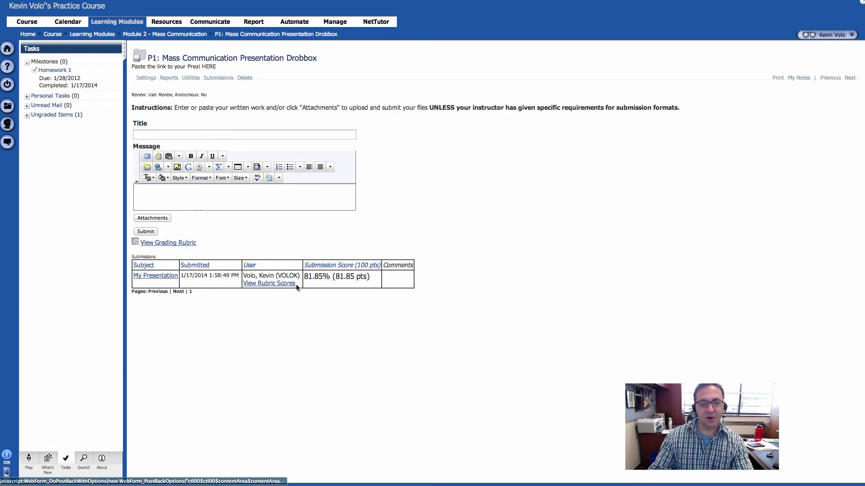
left_click_drag(296, 285, 242, 284)
left_click(258, 313)
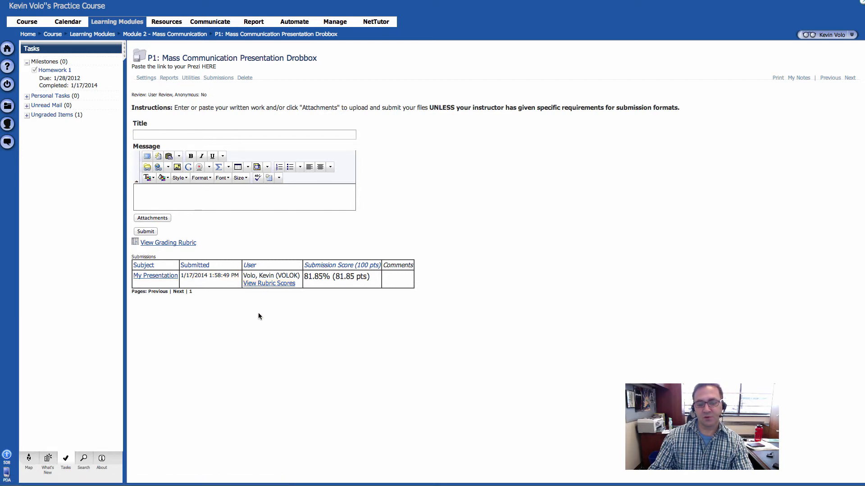
- View the submission's rubric scores in an enlarged window, examine the achievement-level descriptions, and close the window
left_click(259, 284)
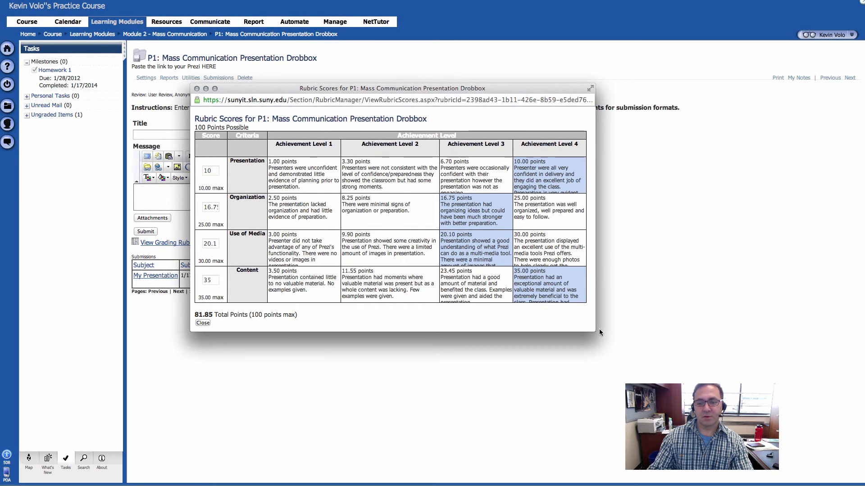
left_click_drag(595, 331, 651, 337)
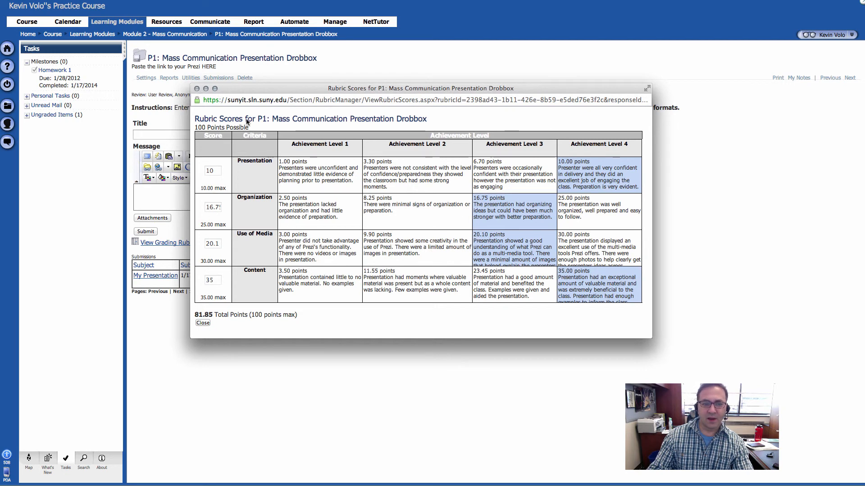
left_click_drag(198, 90, 358, 161)
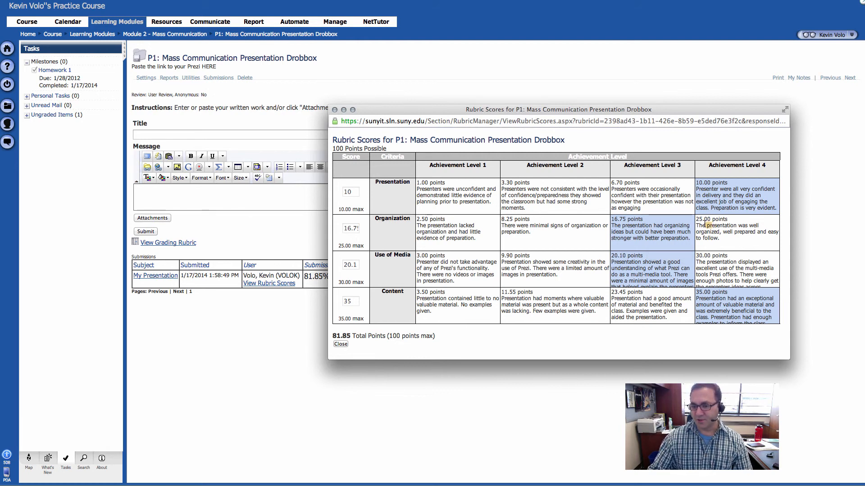
left_click_drag(705, 226, 741, 238)
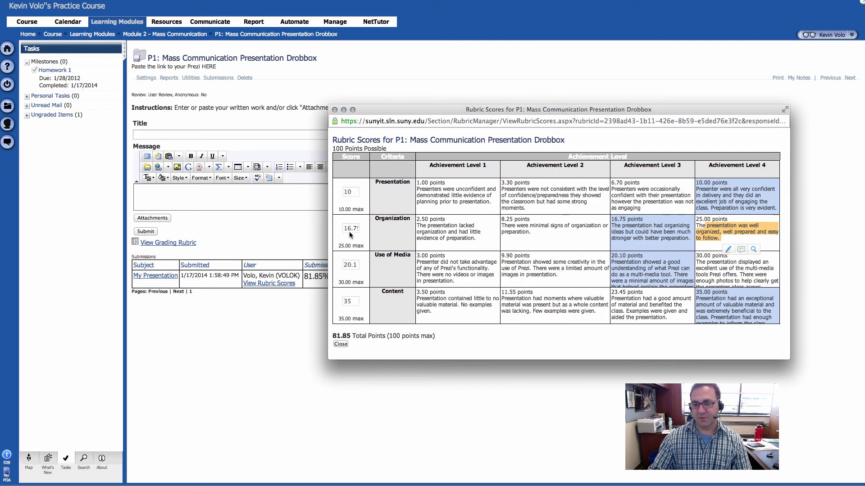
left_click(681, 290)
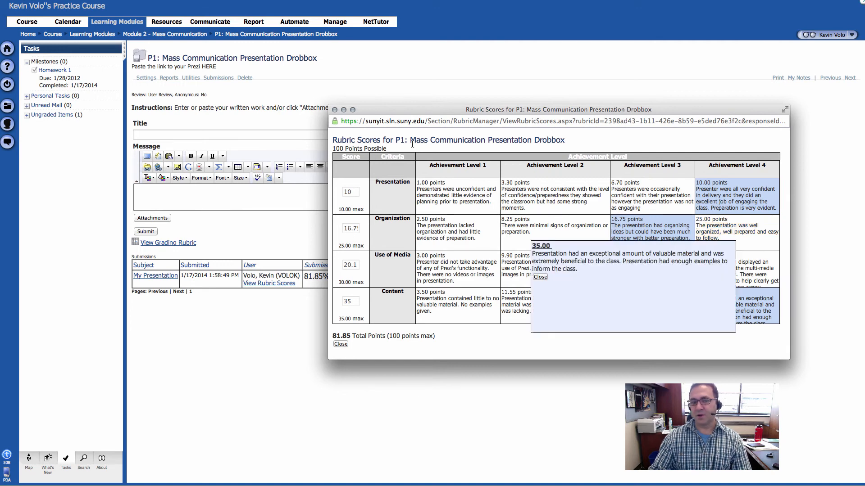
left_click(334, 110)
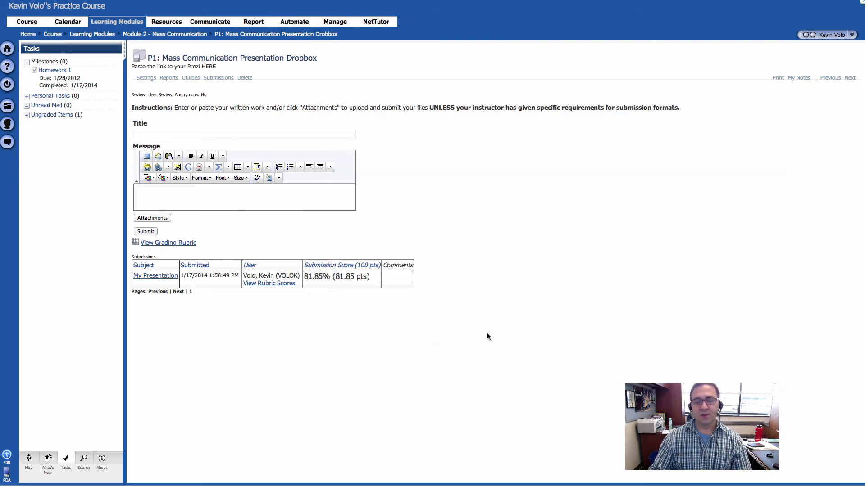